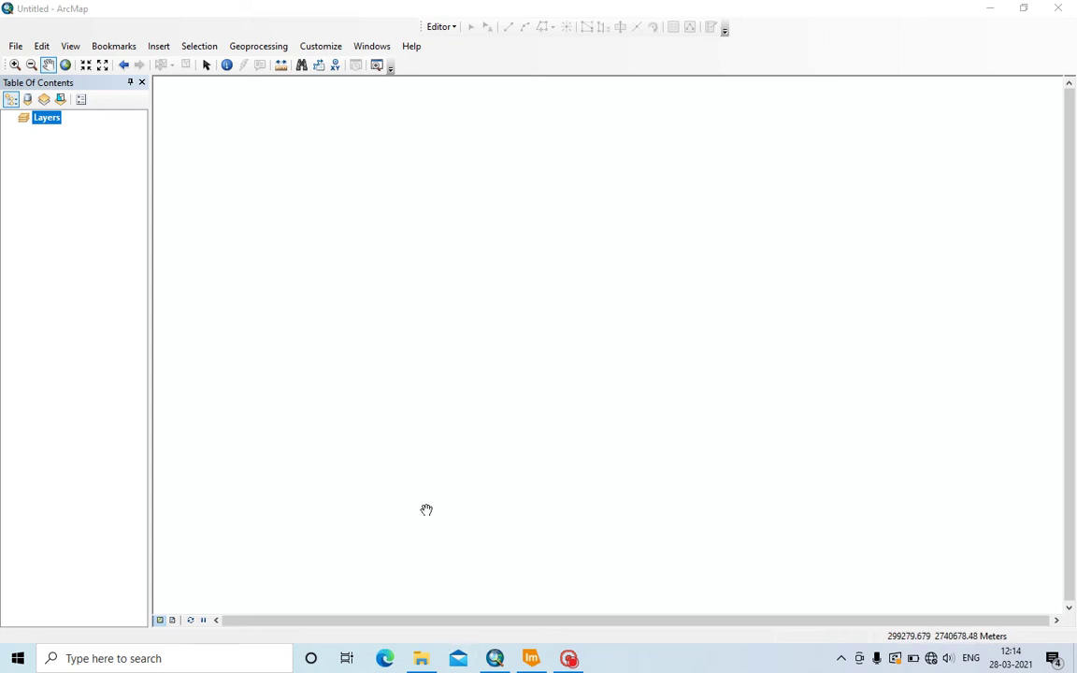
Step: Add the mosaicfinal image from the testing folder to the ArcMap map
click(421, 658)
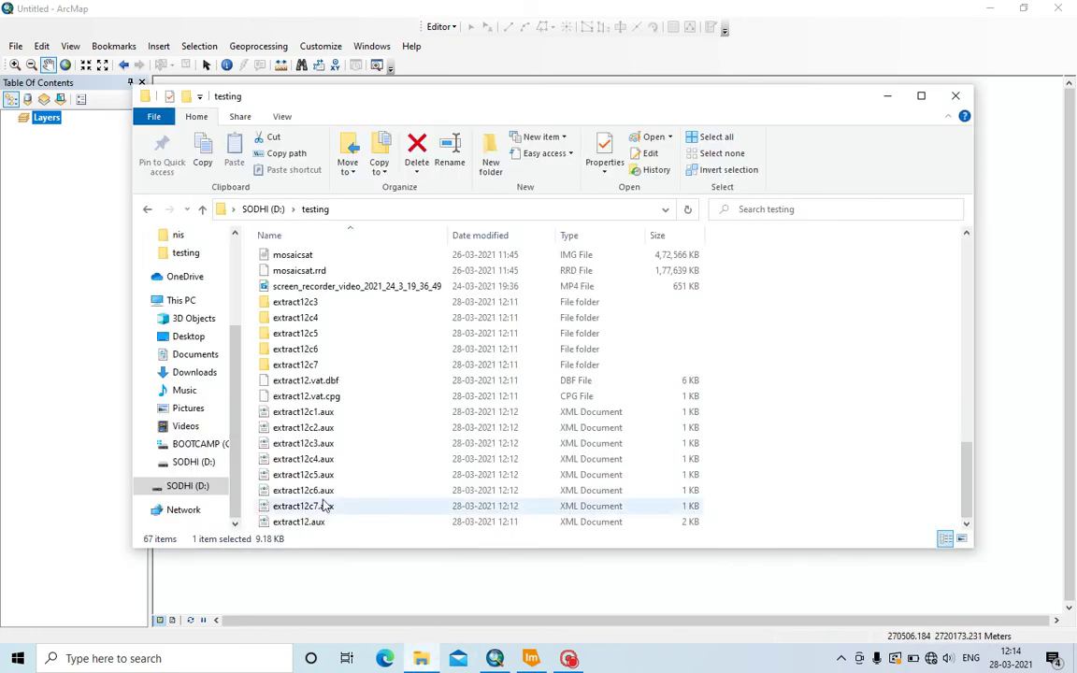
scroll(311, 381, up, 1)
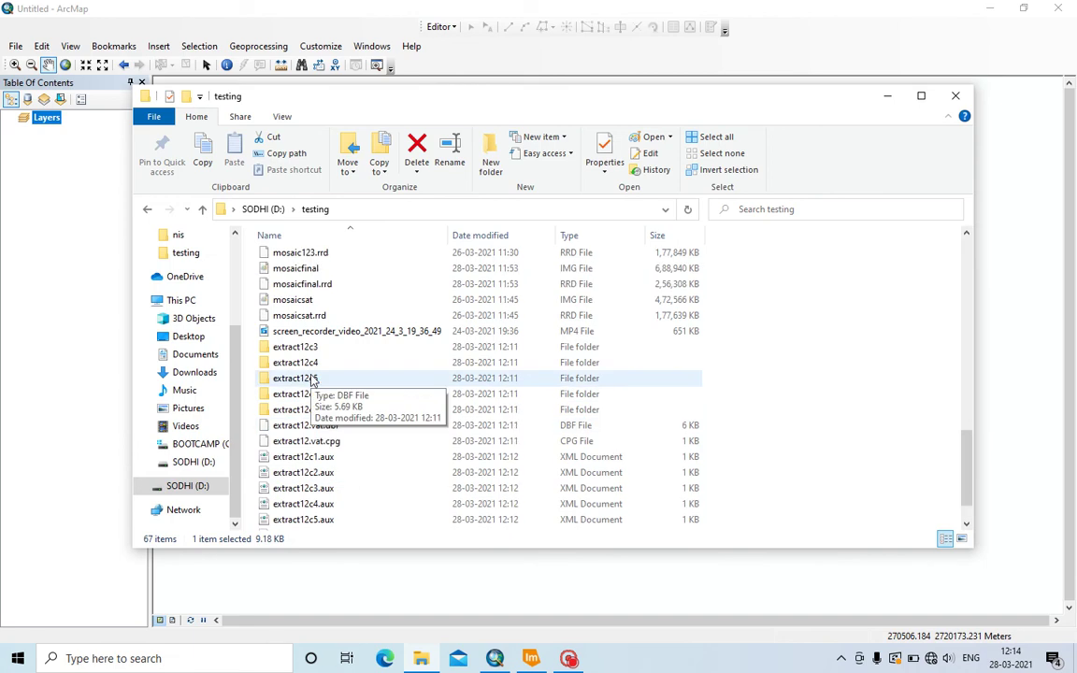
scroll(311, 381, up, 4)
scroll(312, 382, down, 1)
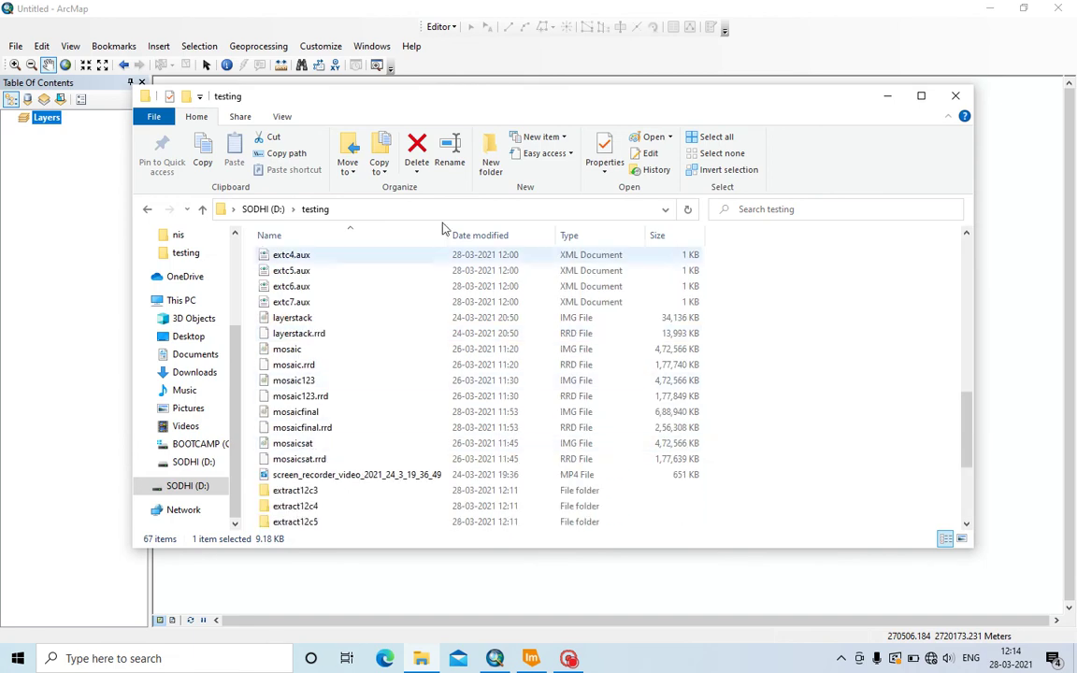
drag(517, 101, 521, 229)
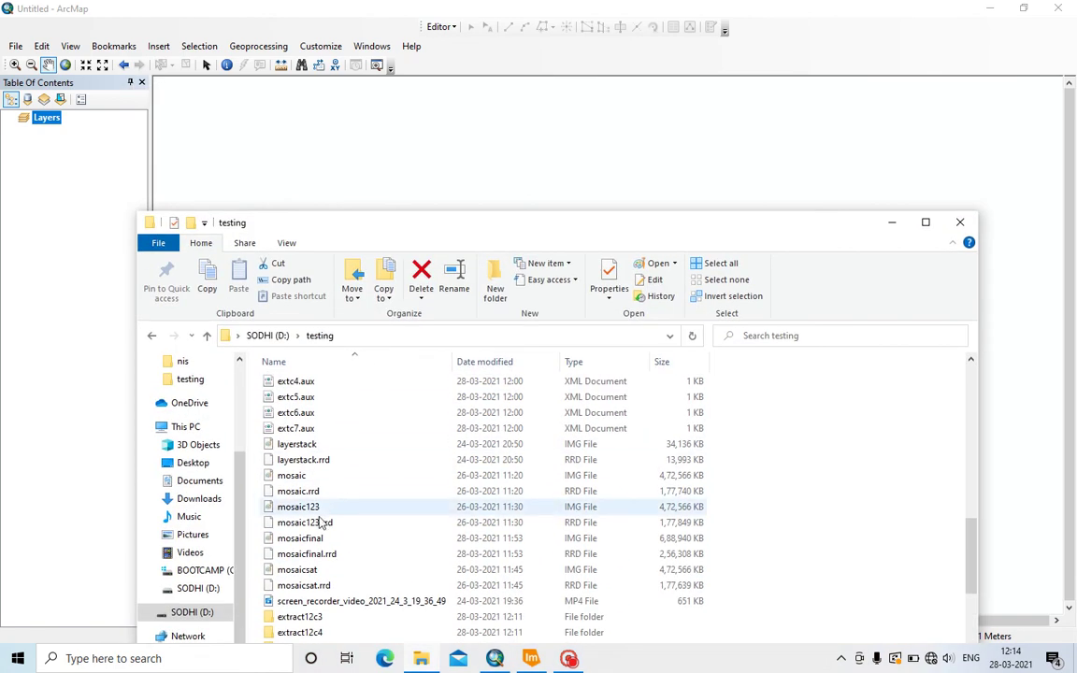
drag(269, 542, 495, 158)
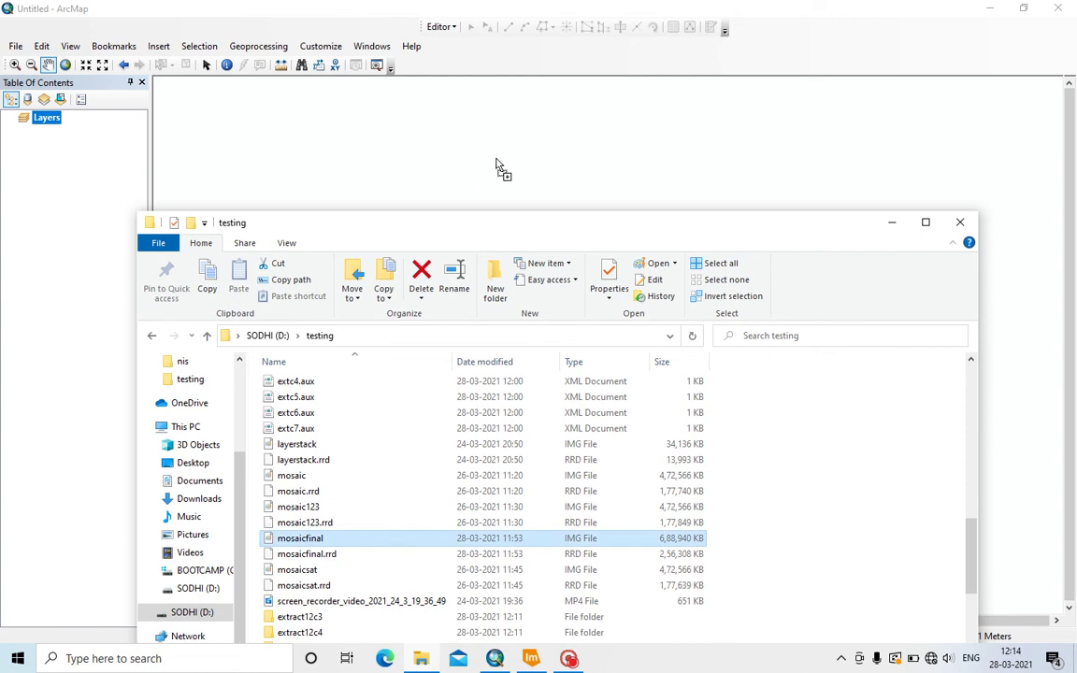
Step: Add the East_Khasi_Hills shapefile to the map and switch that layer off
scroll(396, 488, up, 3)
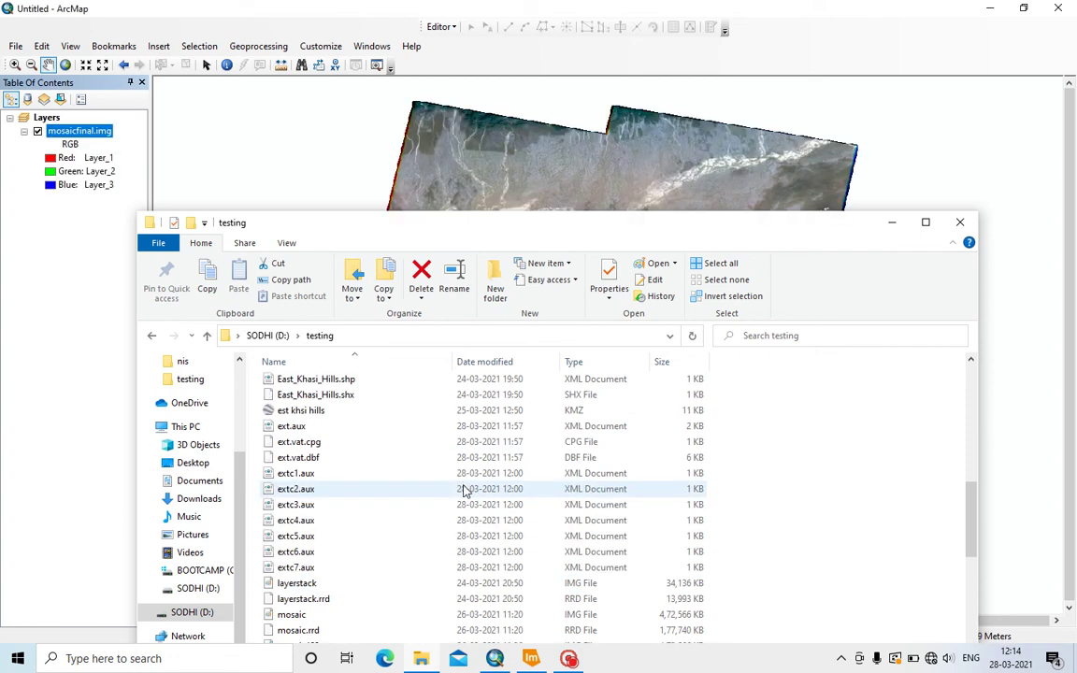
scroll(396, 488, up, 1)
scroll(465, 491, up, 2)
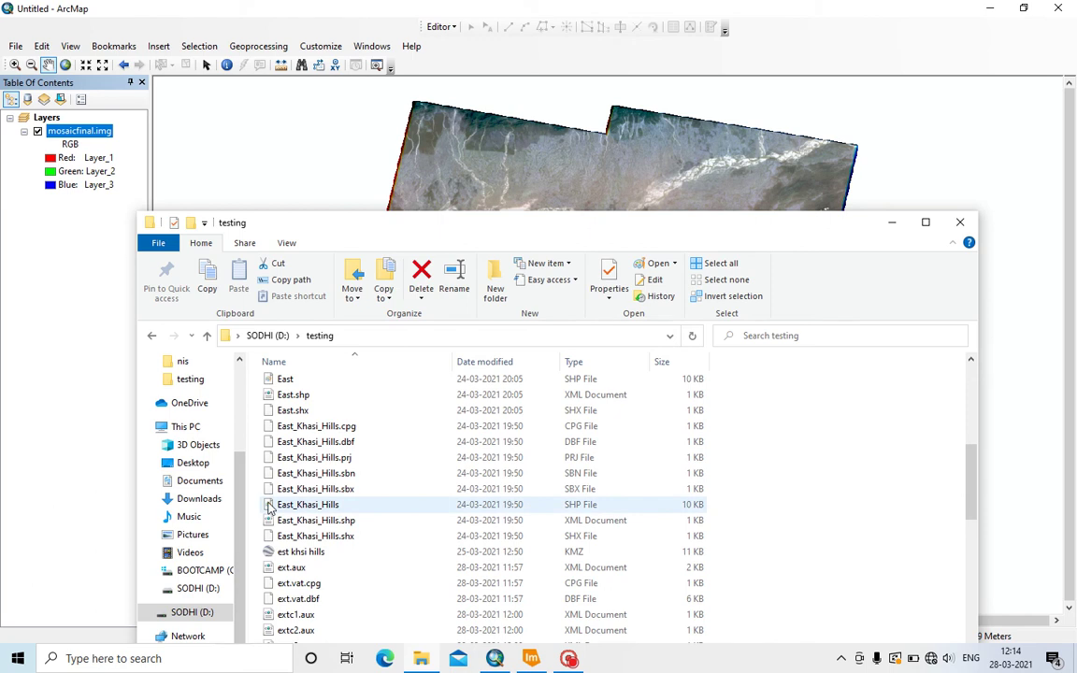
drag(280, 505, 491, 155)
click(891, 222)
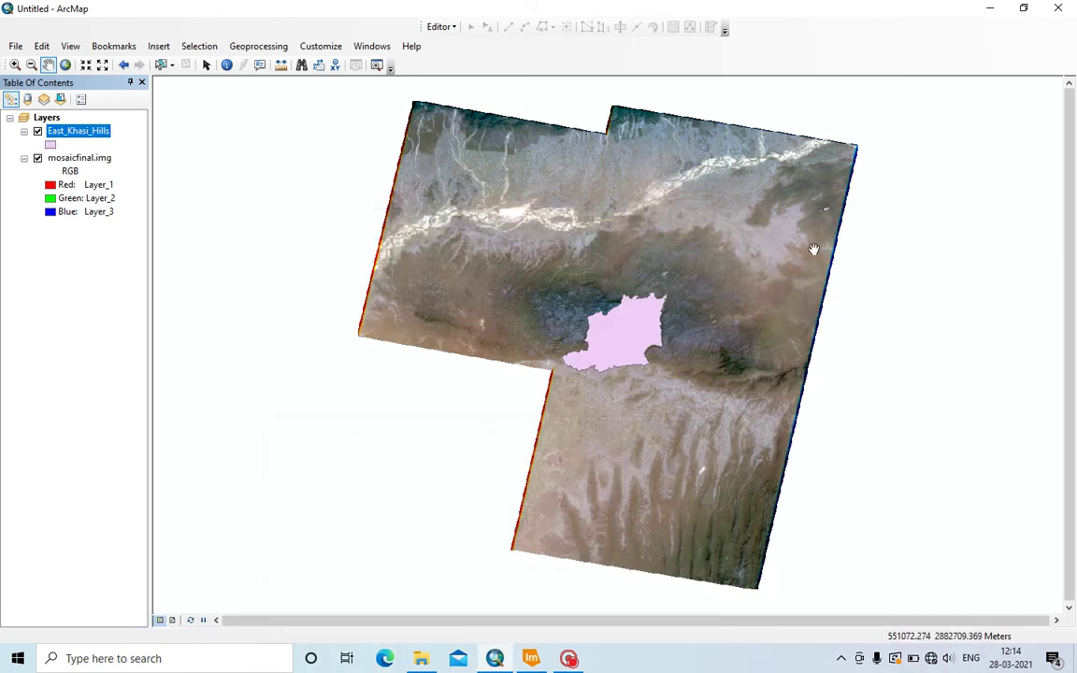
click(37, 131)
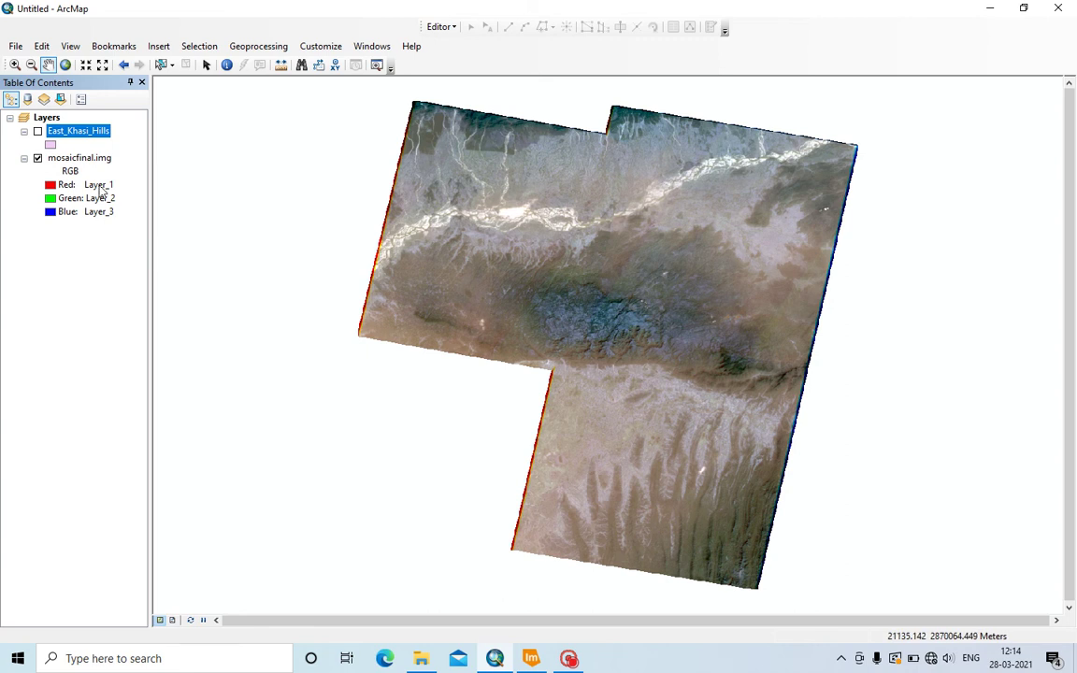
Step: Set the mosaic's Symbology to Red=Layer_4, Green=Layer_3, Blue=Layer_2 and apply it
double_click(98, 185)
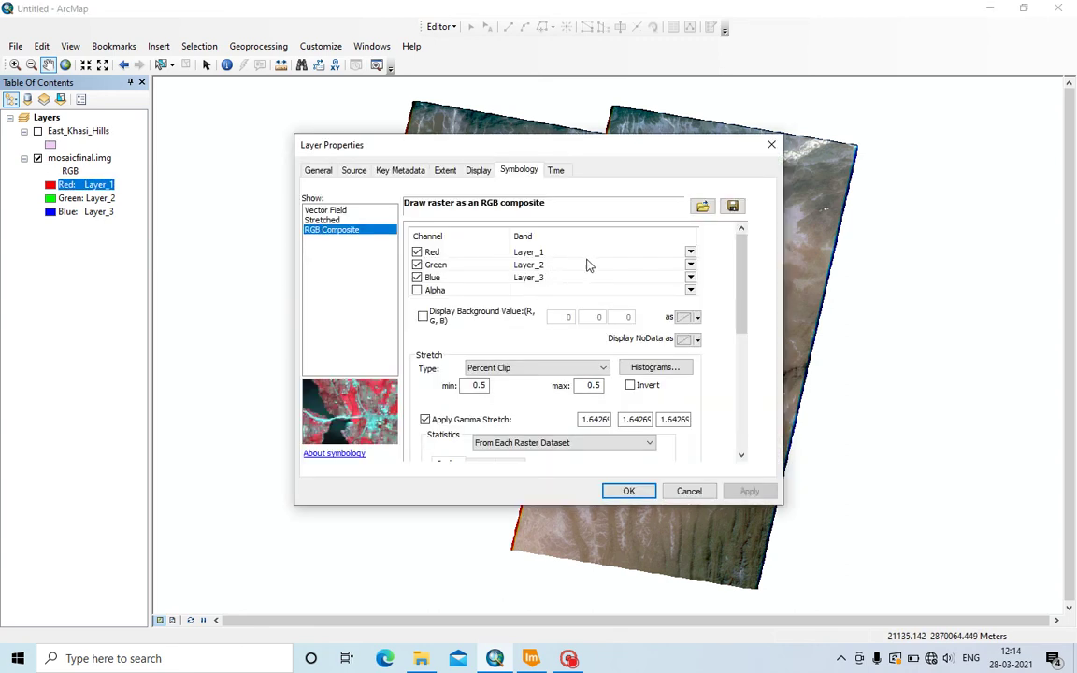
click(690, 252)
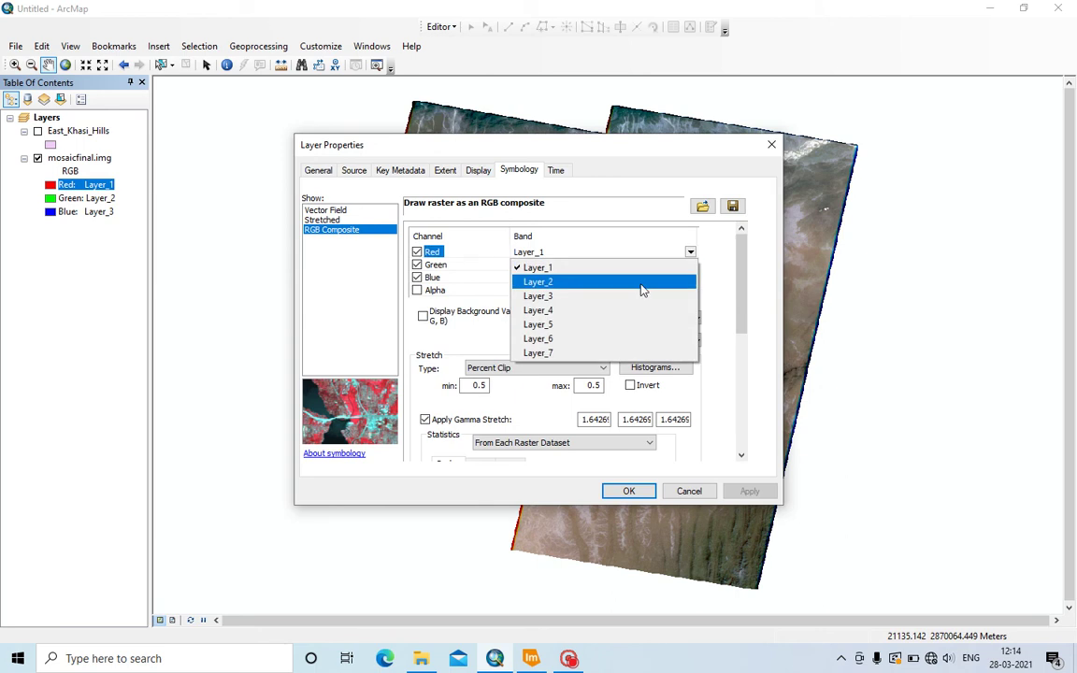
click(629, 310)
click(690, 264)
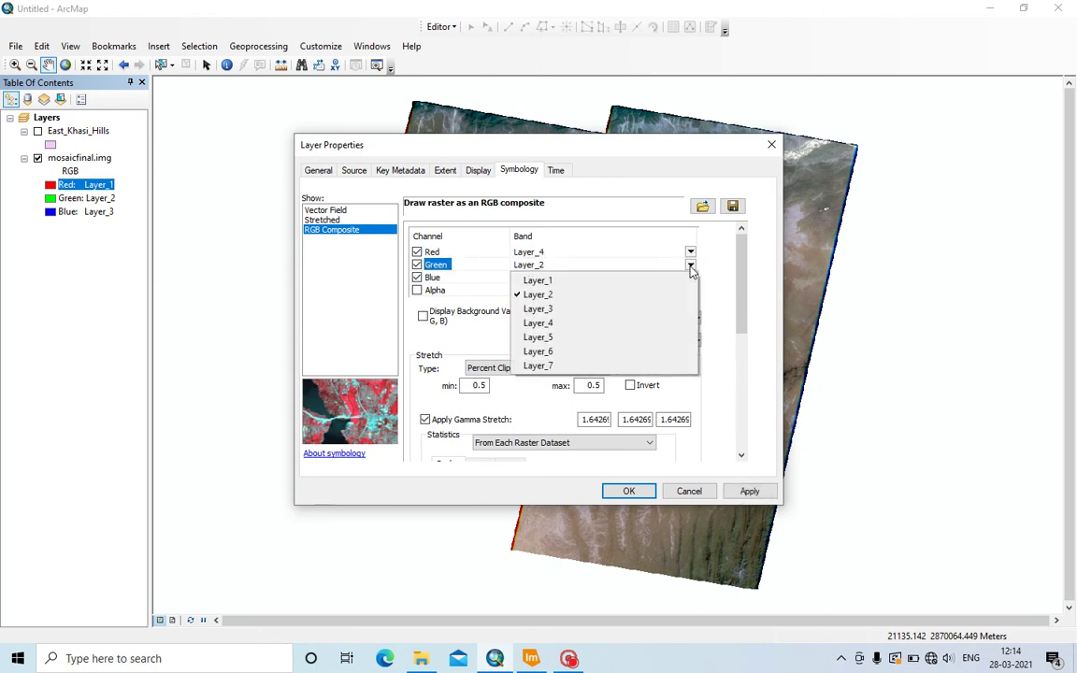
click(636, 308)
click(689, 278)
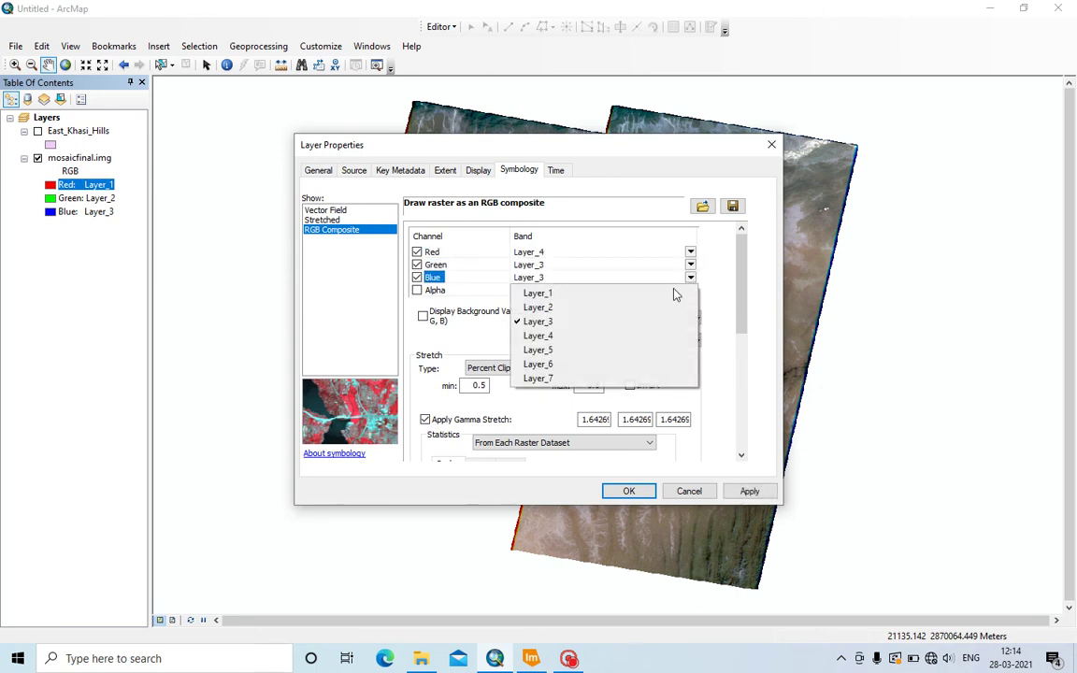
click(654, 307)
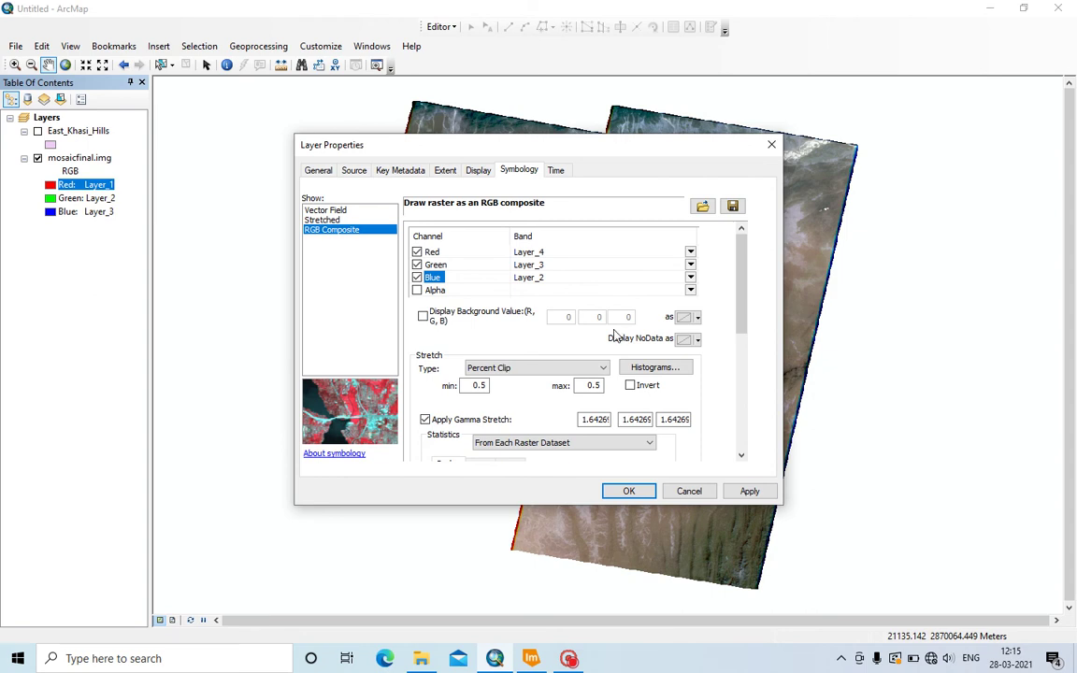
click(749, 490)
click(615, 491)
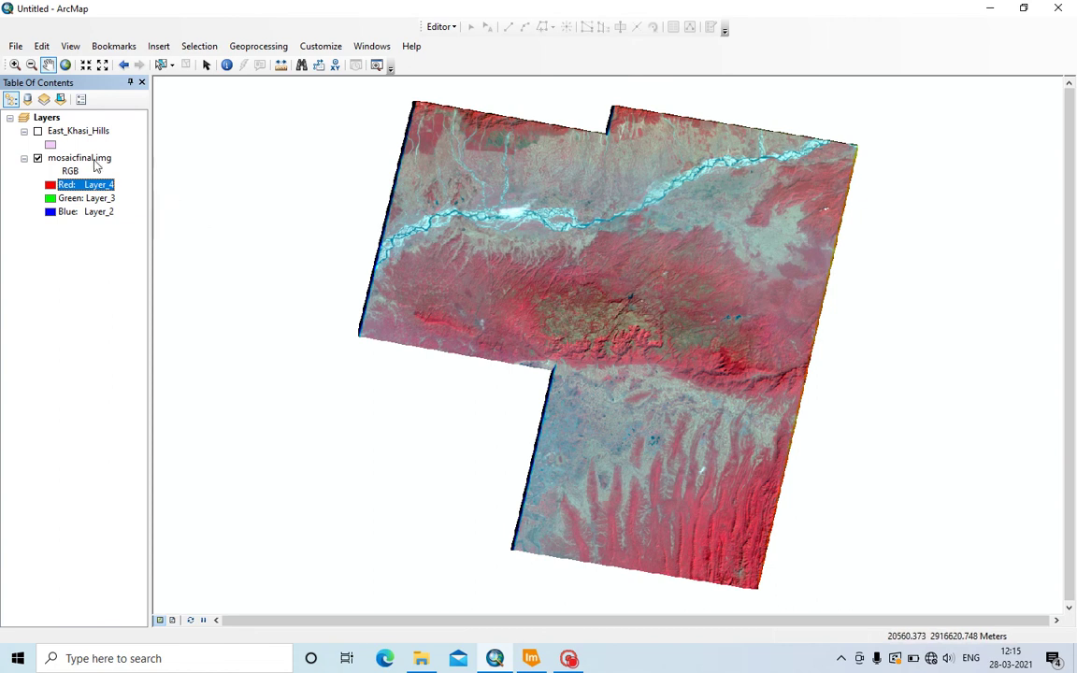
Step: Turn the East_Khasi_Hills boundary layer back on and nudge the map view left
click(38, 131)
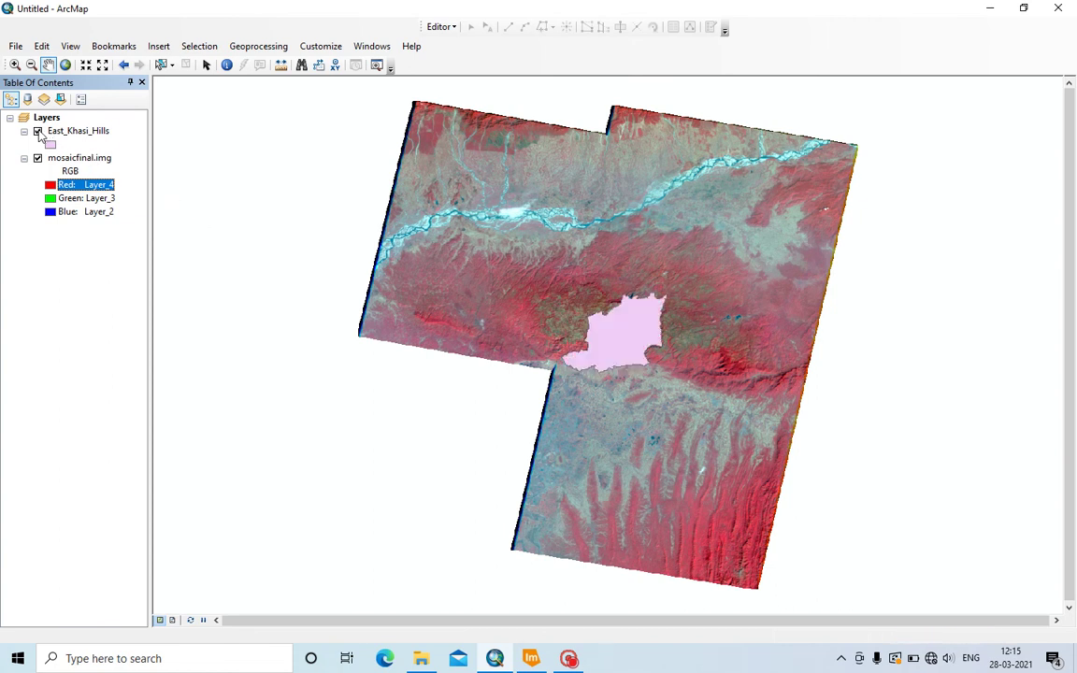
drag(631, 385, 612, 380)
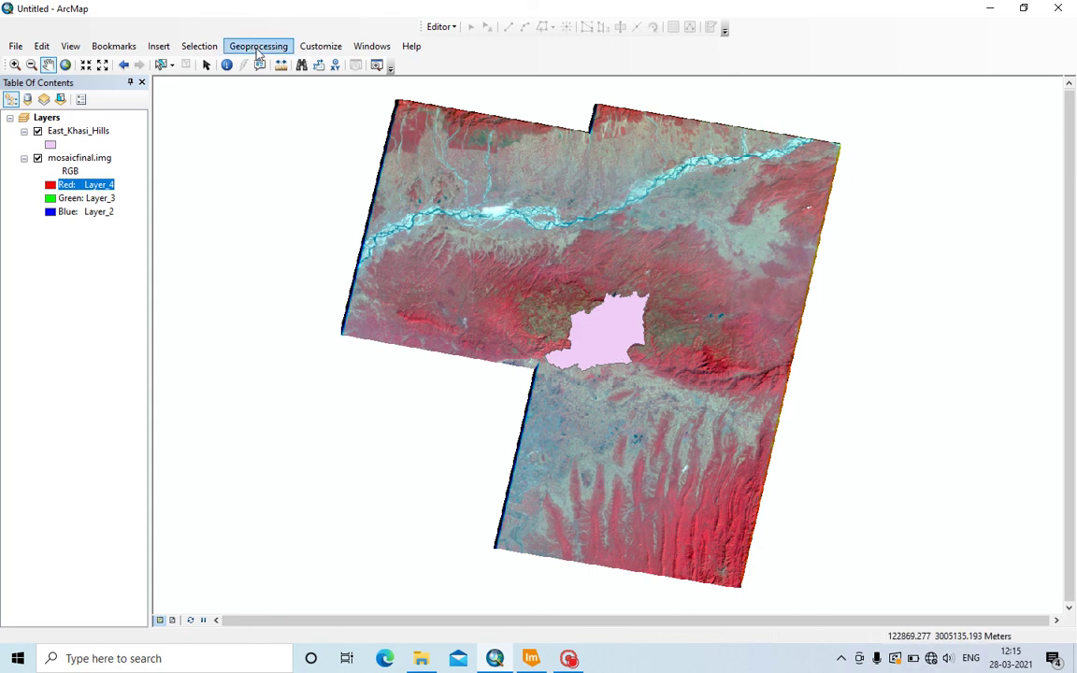
Step: Launch Extract by Mask from ArcToolbox's Spatial Analyst Tools > Extraction group
click(258, 55)
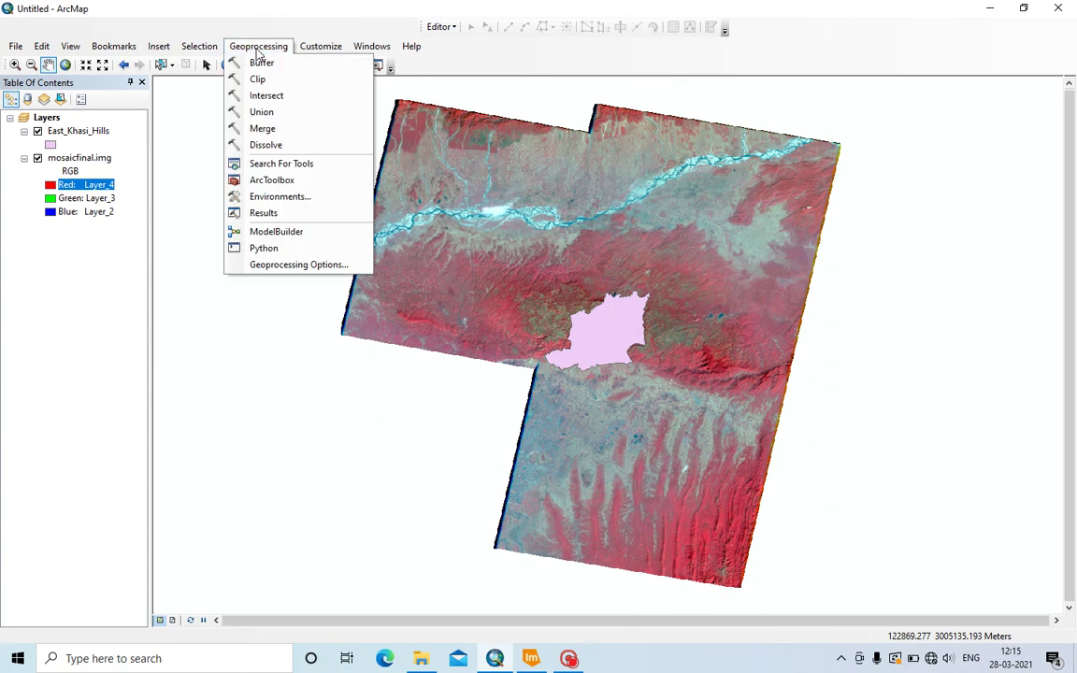
click(276, 181)
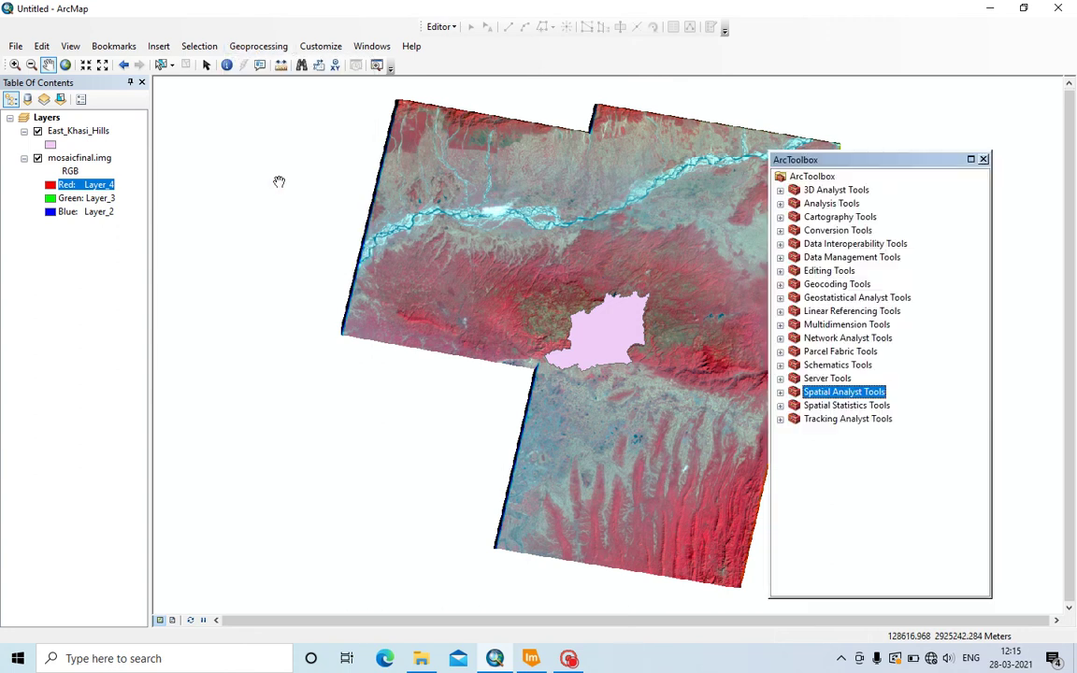
drag(915, 164, 973, 140)
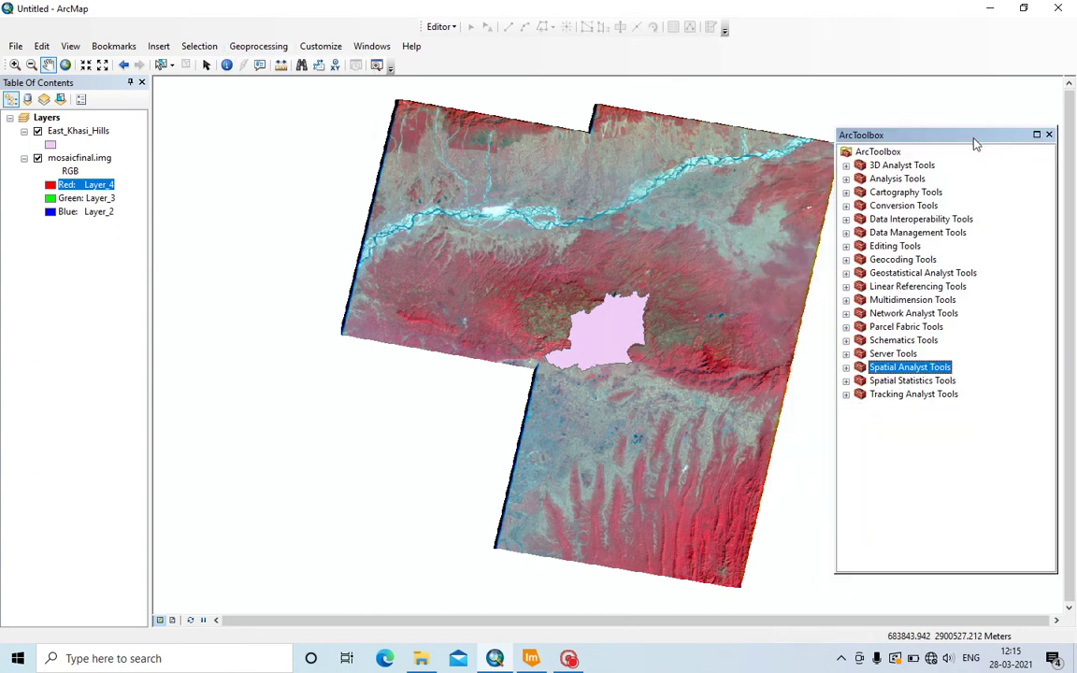
click(846, 368)
click(860, 220)
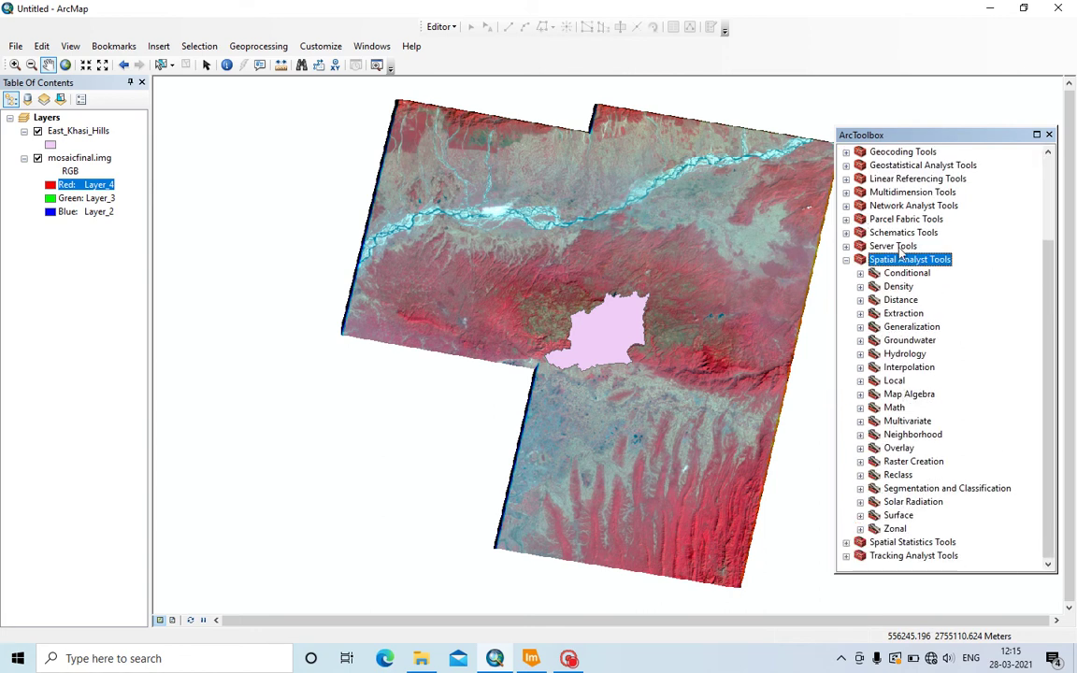
click(860, 314)
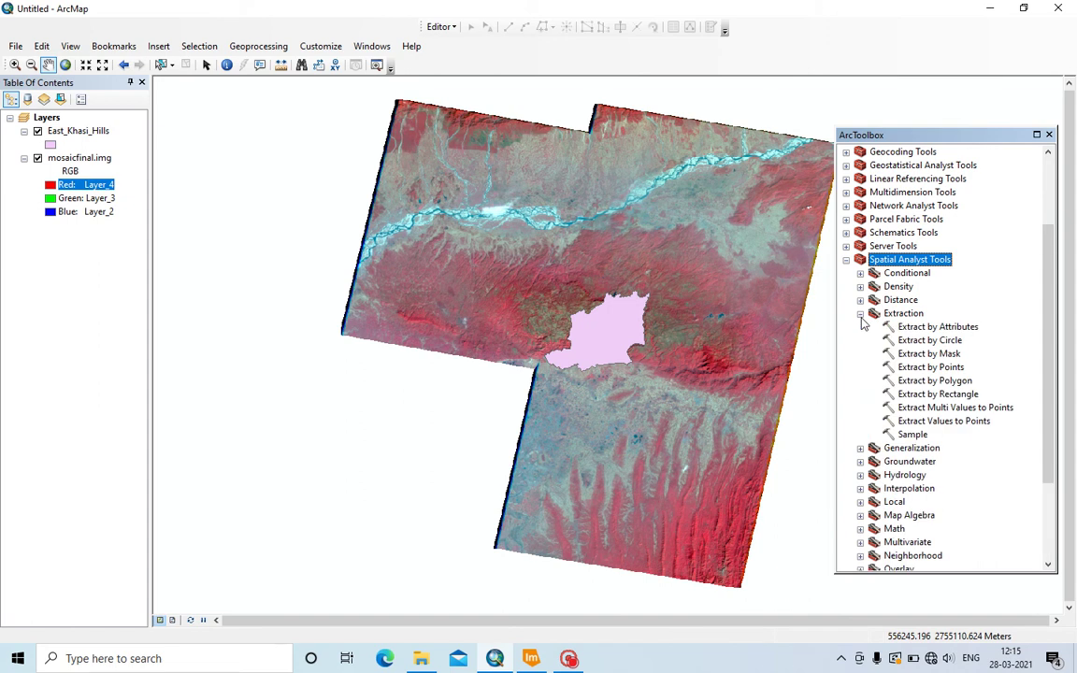
double_click(928, 354)
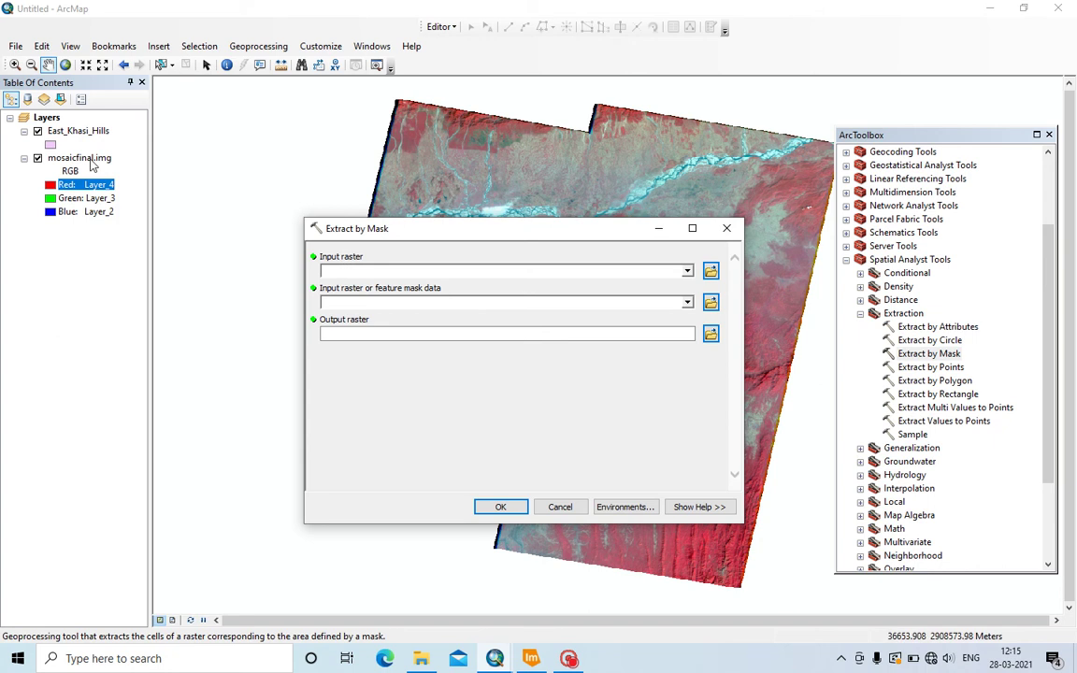
Step: Run Extract by Mask on mosaicfinal.img with East_Khasi_Hills, outputting D:\testing\extractf
drag(79, 158, 355, 273)
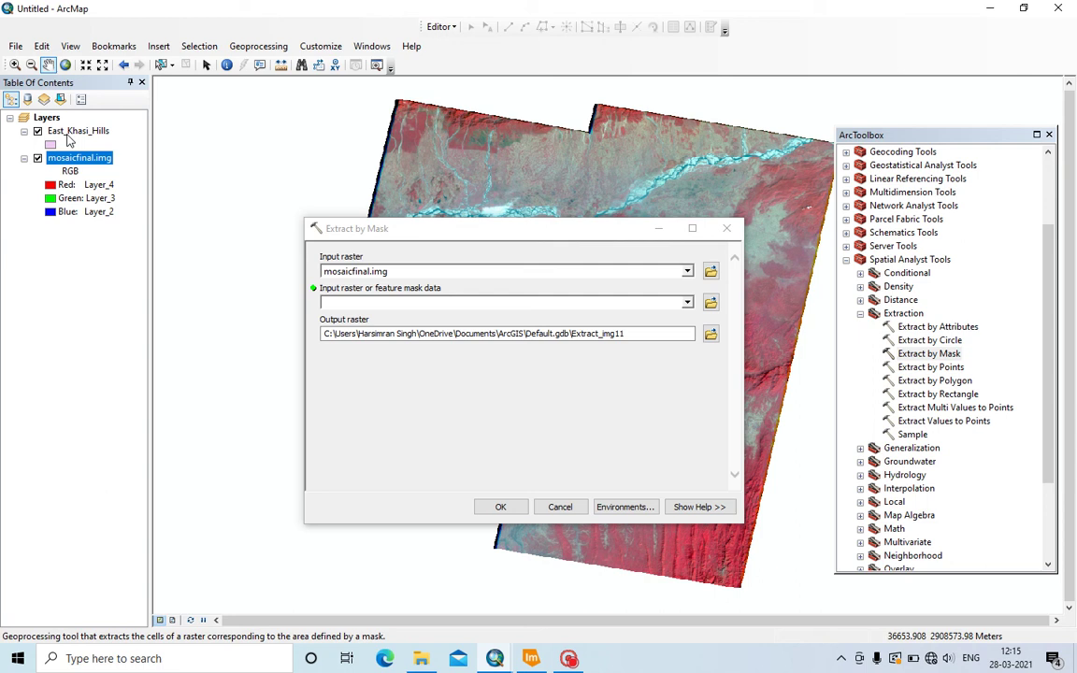
drag(70, 134, 358, 303)
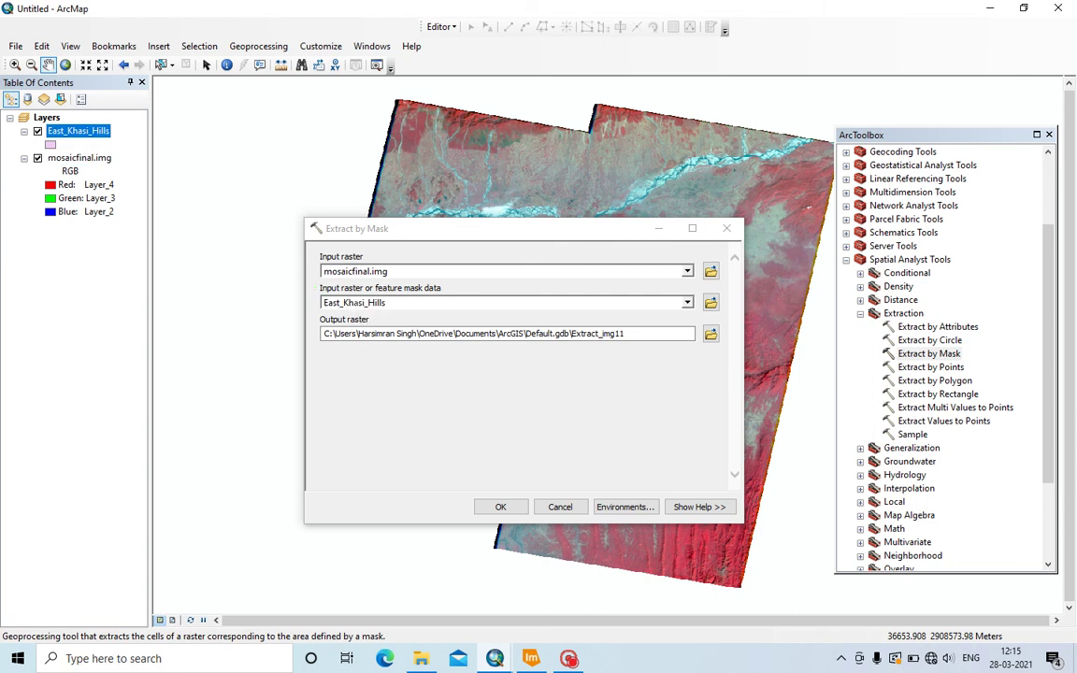
click(710, 334)
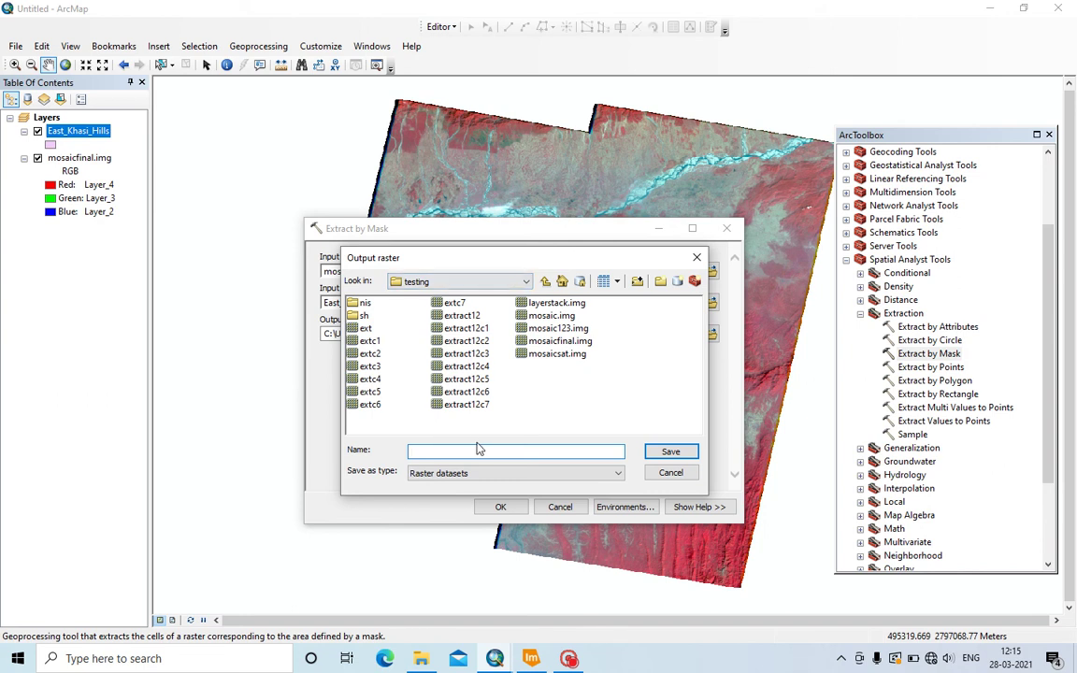
drag(470, 262, 572, 271)
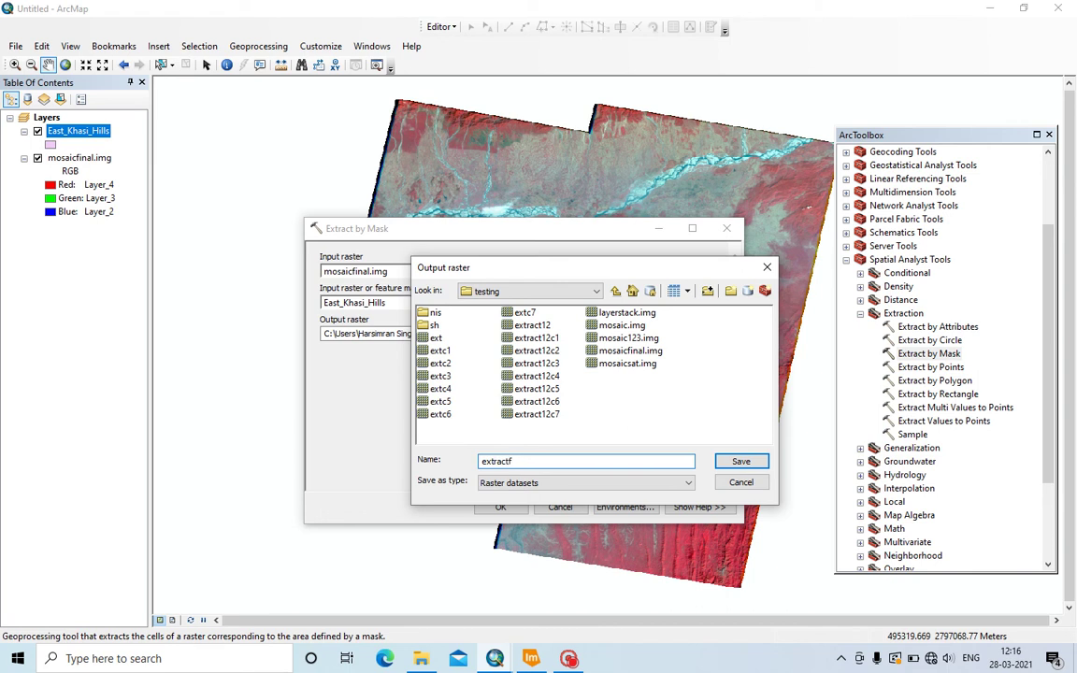
click(737, 463)
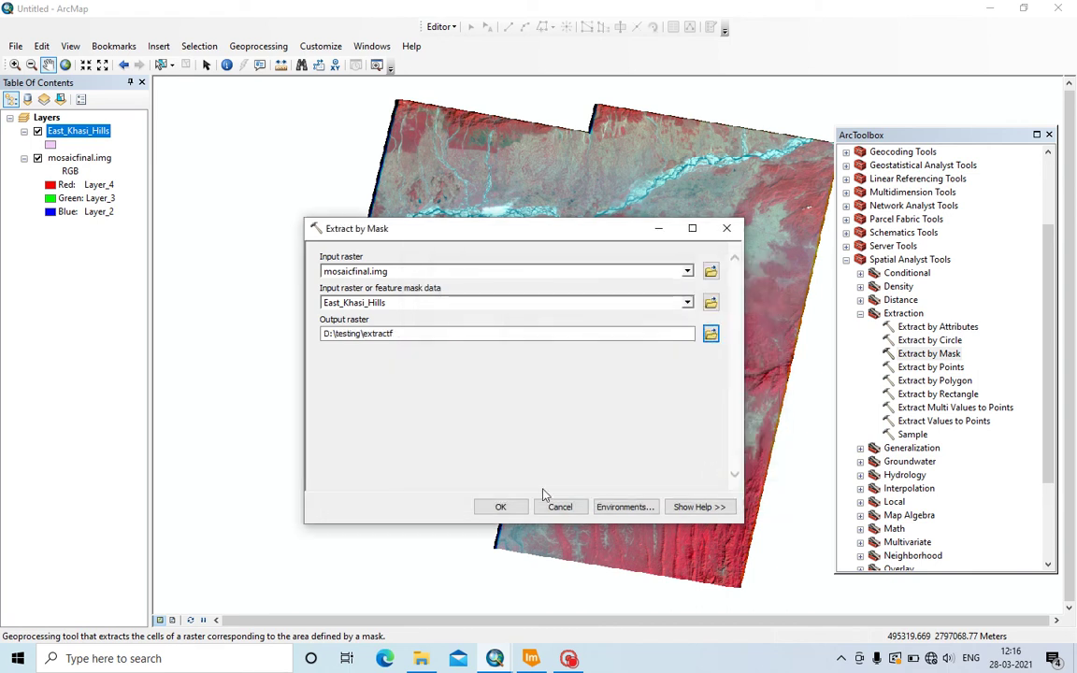
click(500, 506)
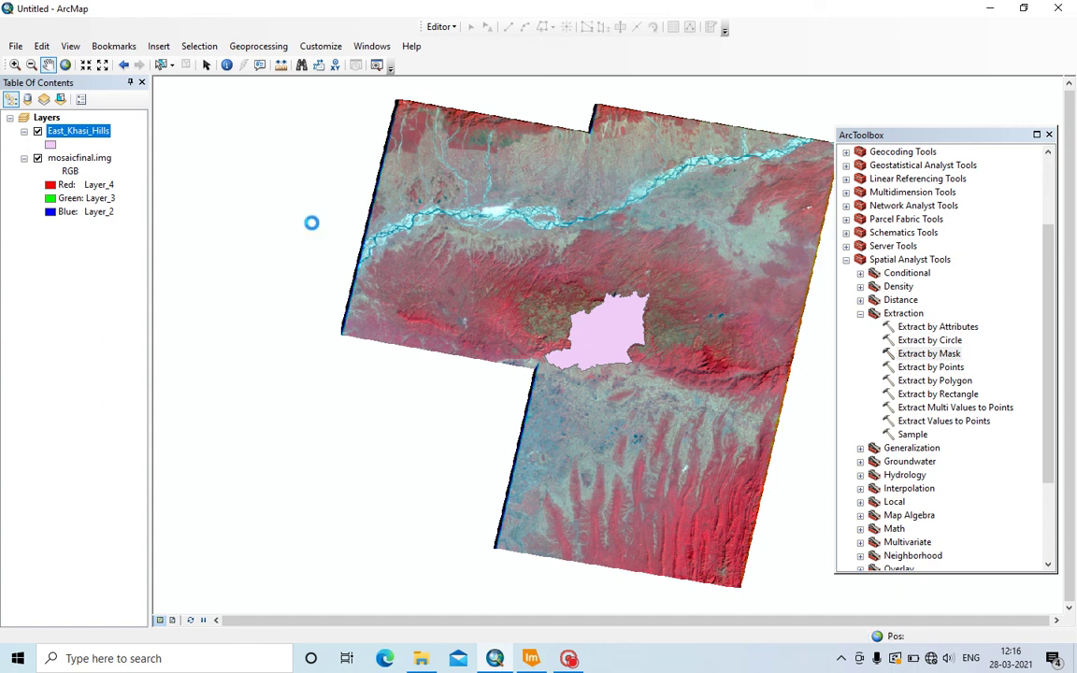
Step: Hide East_Khasi_Hills and the original mosaic so only extractf shows
click(37, 131)
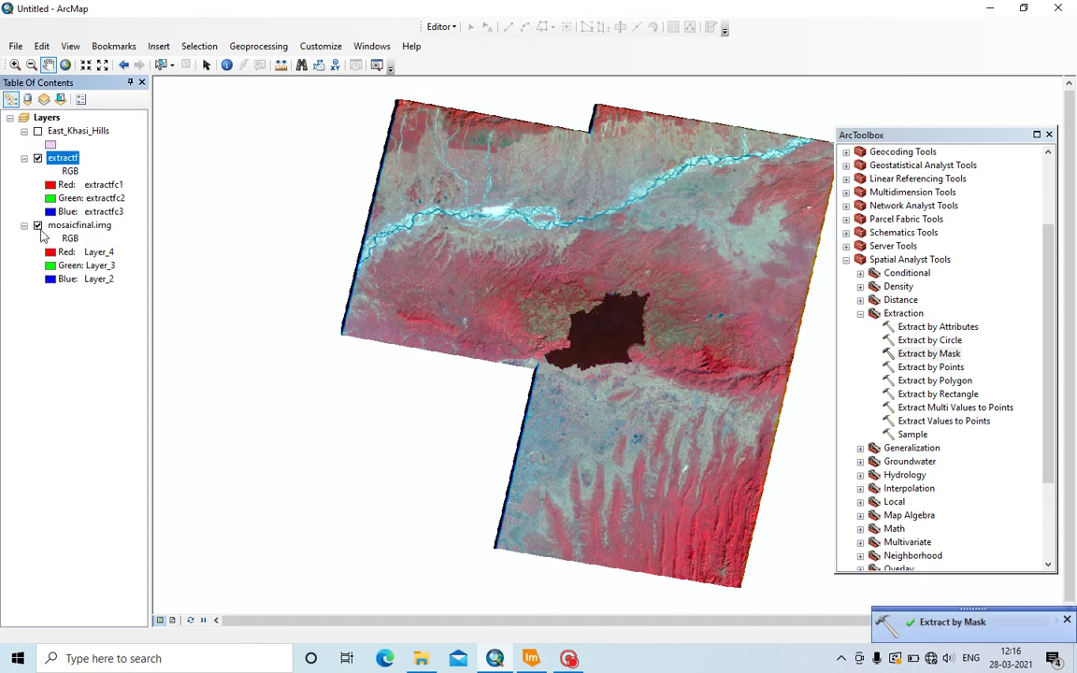
click(38, 225)
drag(576, 329, 500, 327)
scroll(504, 329, down, 3)
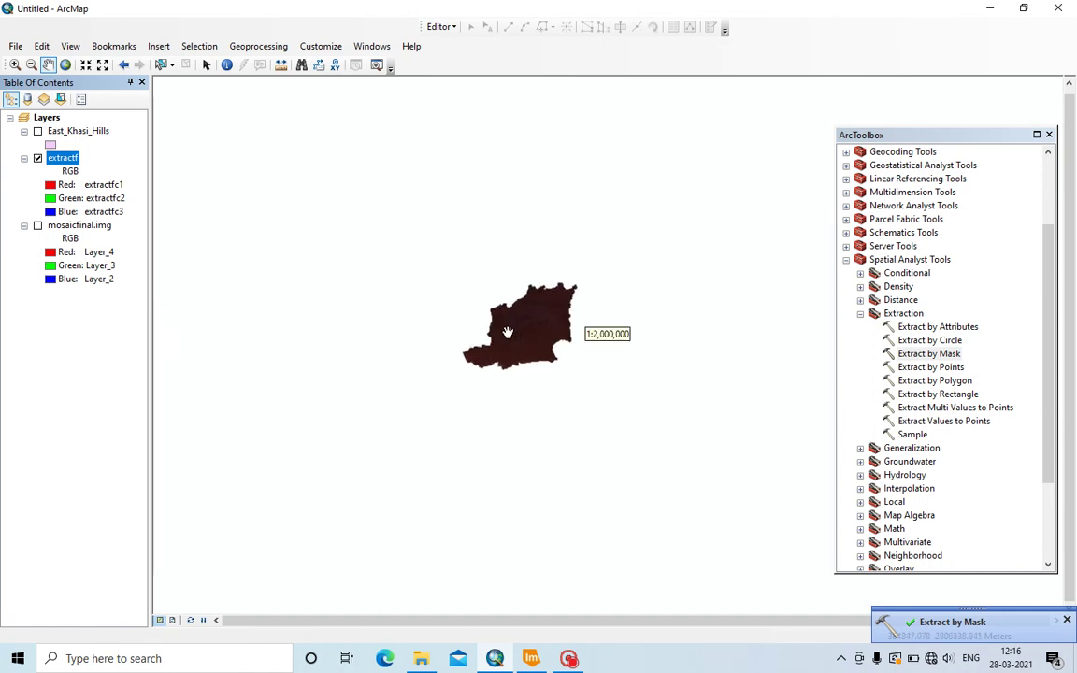
Step: Begin exporting extractf via Data > Export Data with the location set to D:\testing\sh
right_click(63, 161)
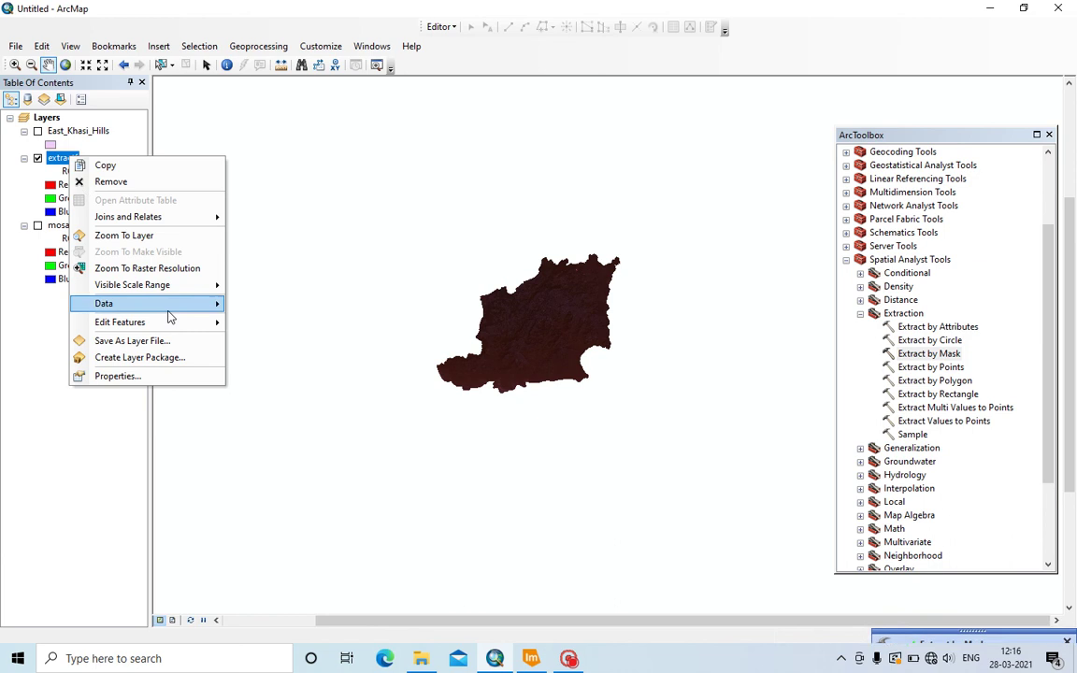
mouse_move(104, 304)
click(255, 323)
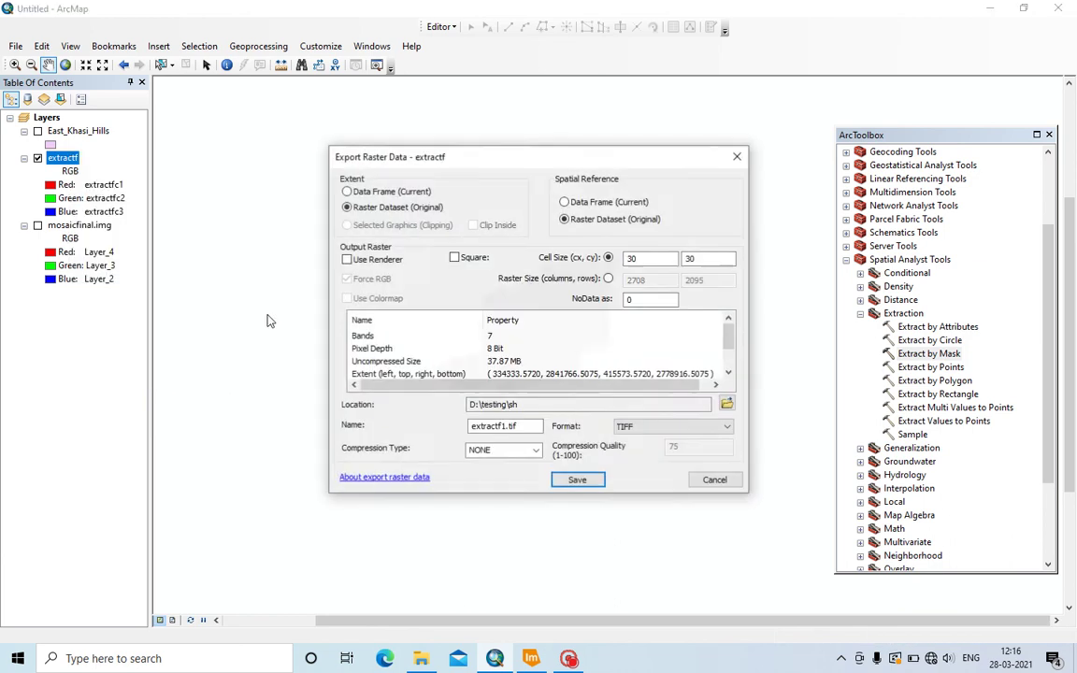
click(727, 404)
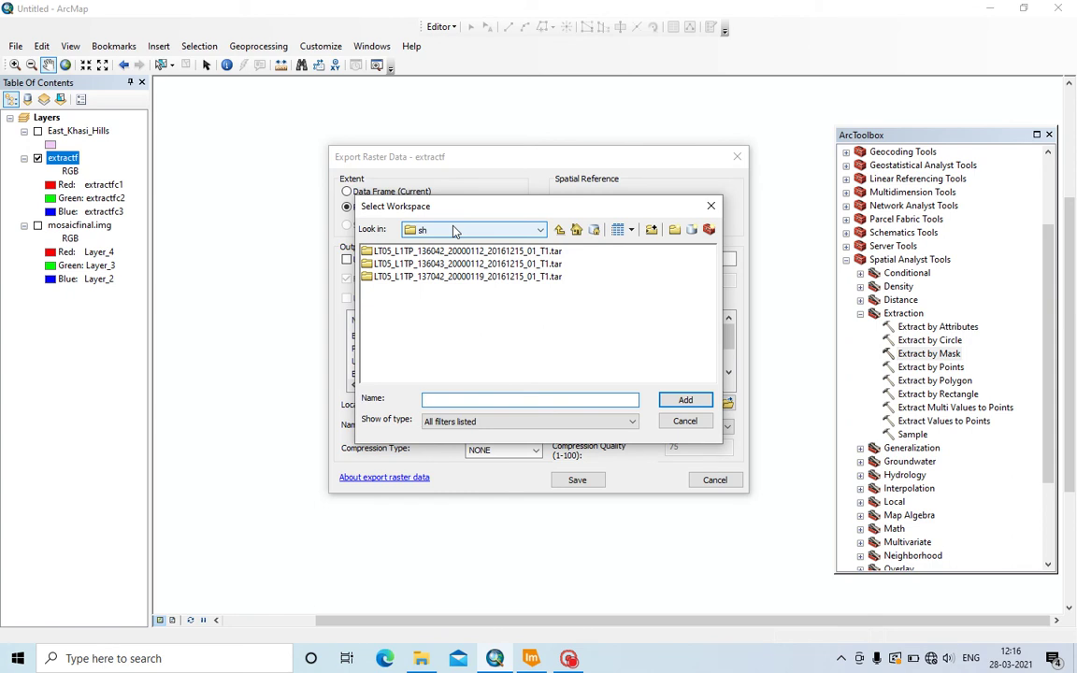
click(455, 231)
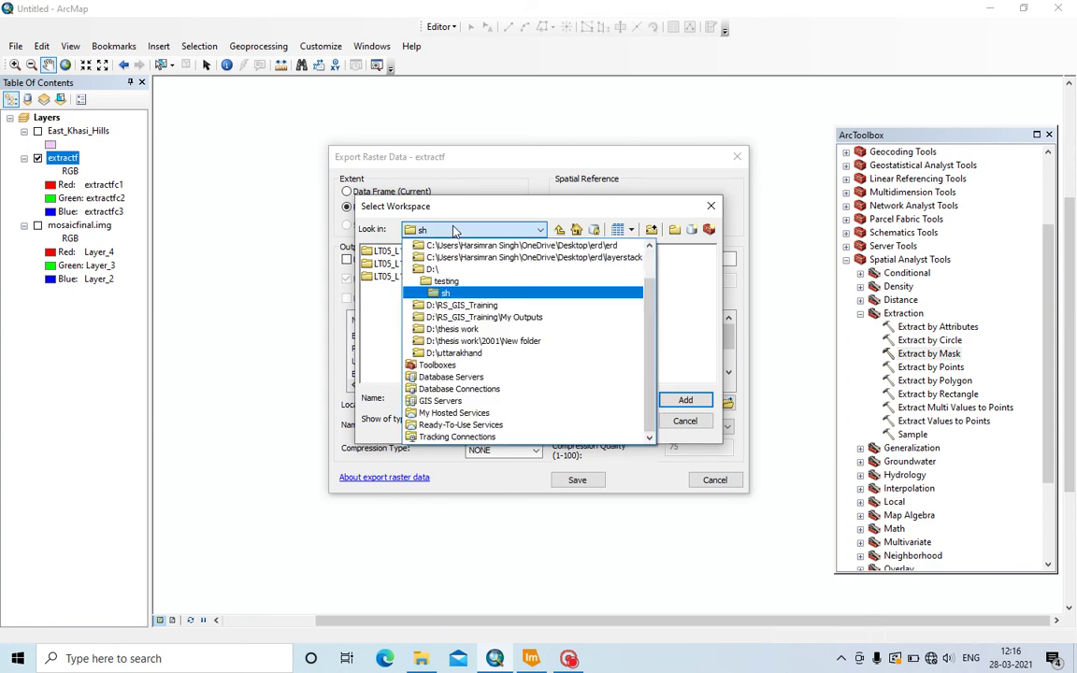
click(447, 280)
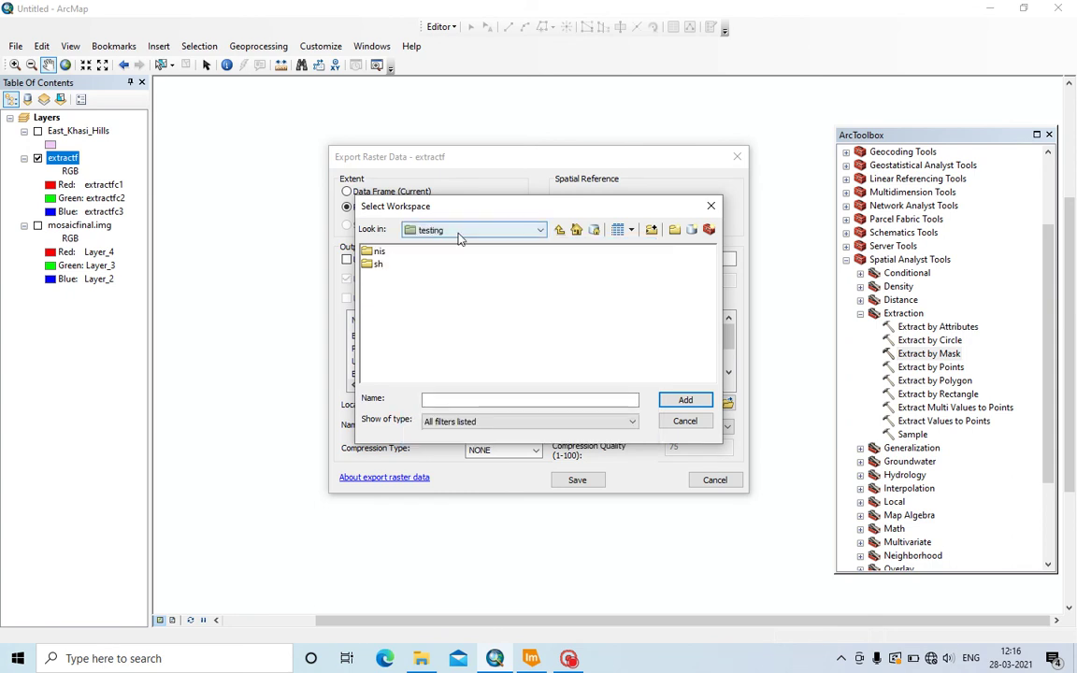
click(378, 265)
click(685, 399)
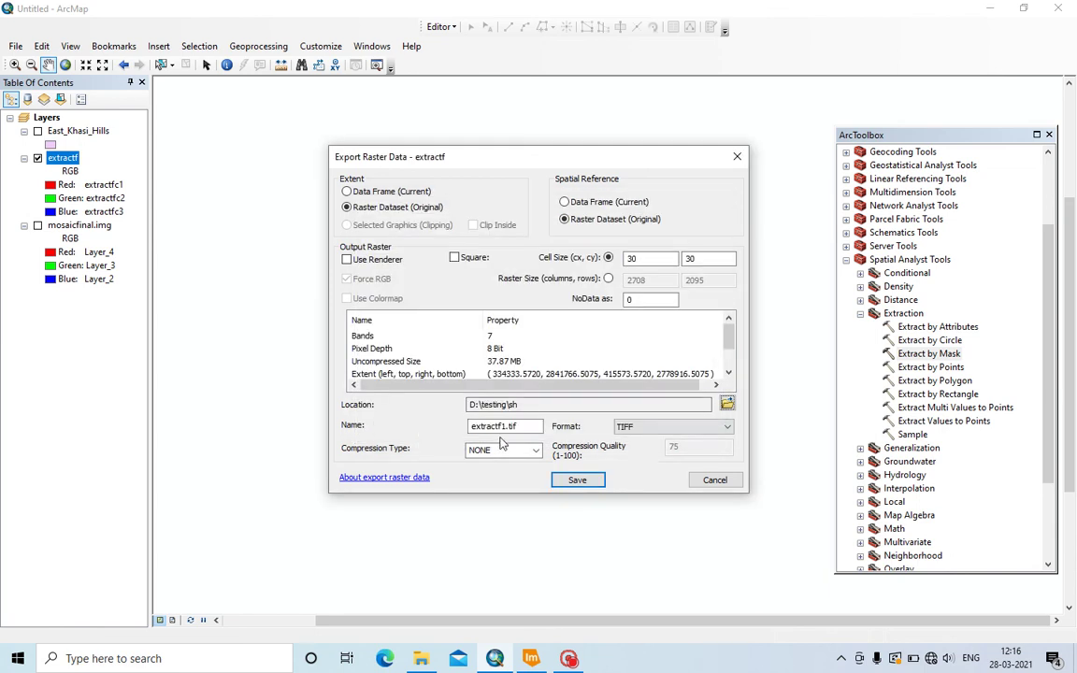
Step: Save the export as study.img in IMAGINE Image format
click(650, 427)
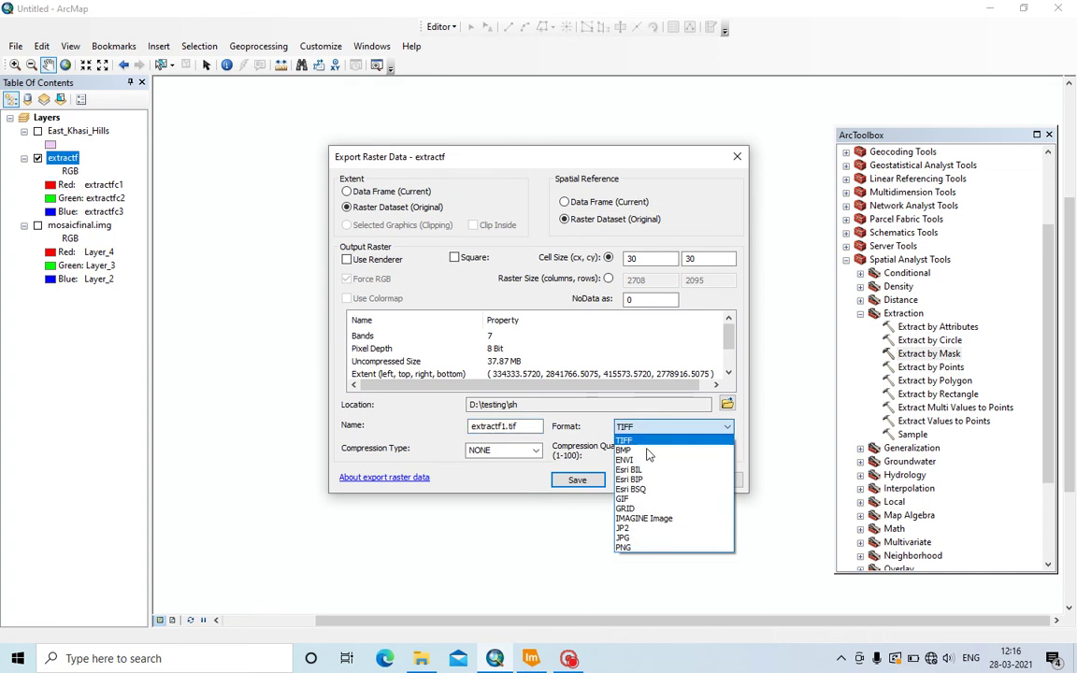
click(670, 520)
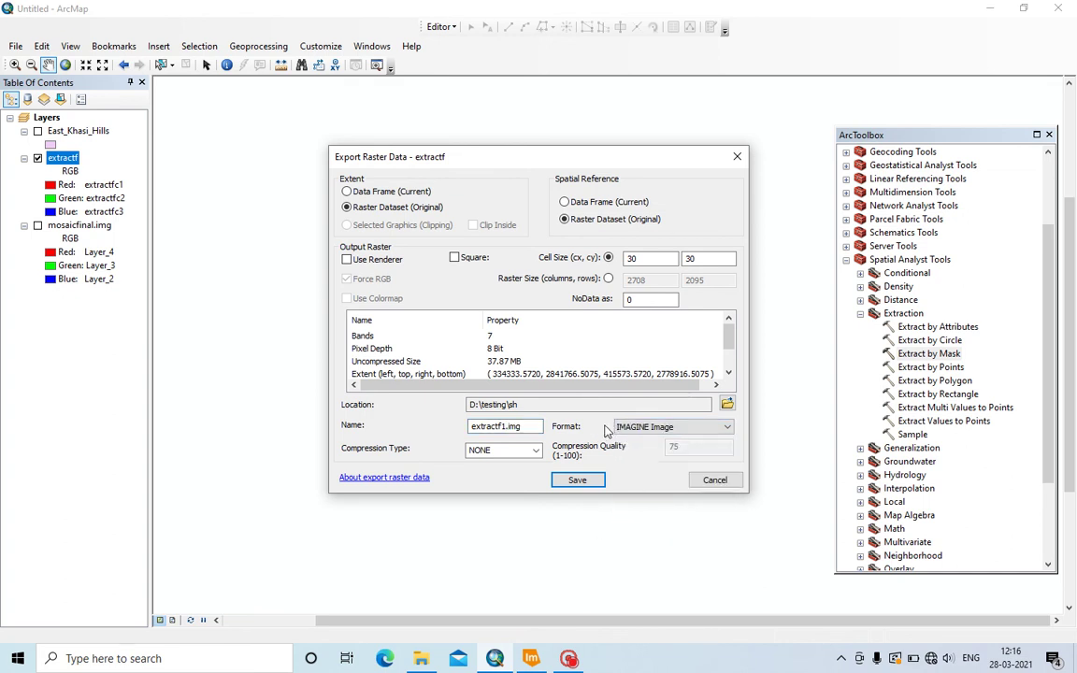
click(499, 426)
key(shift+Home)
key(BackSpace)
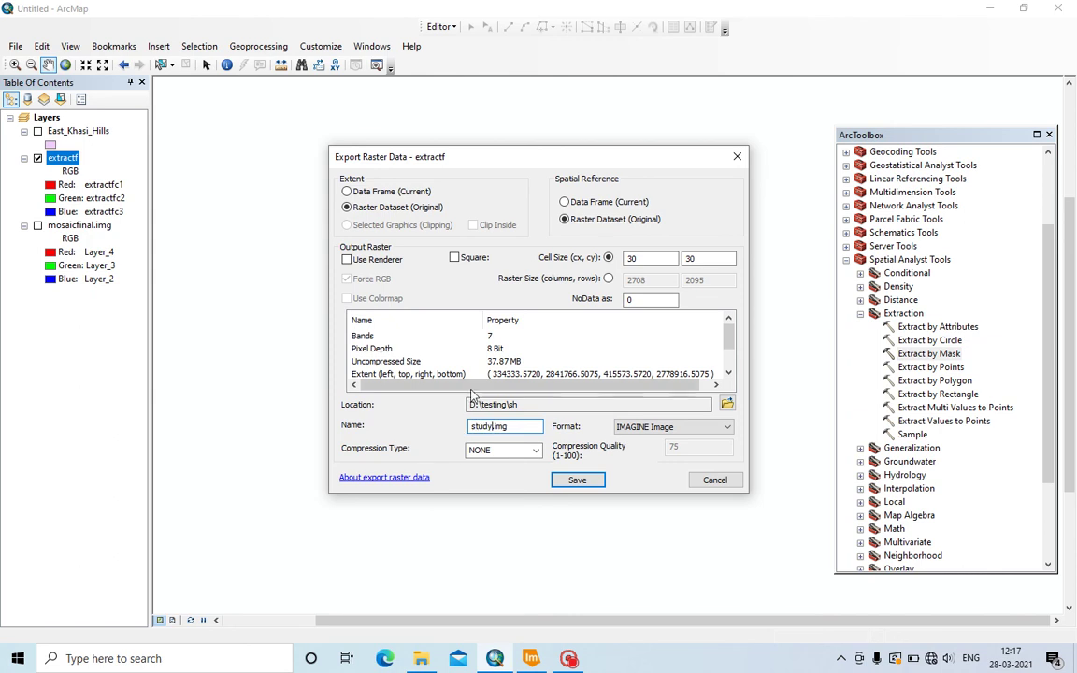
click(577, 482)
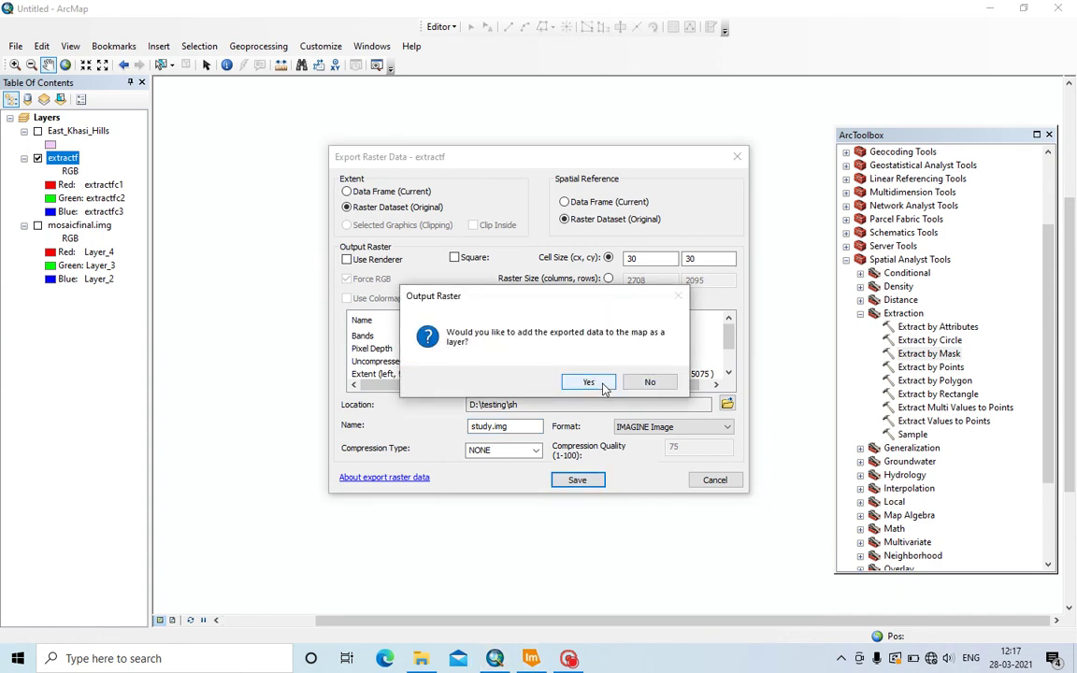
Step: Add study.img to the map and display it with extractf hidden
click(588, 382)
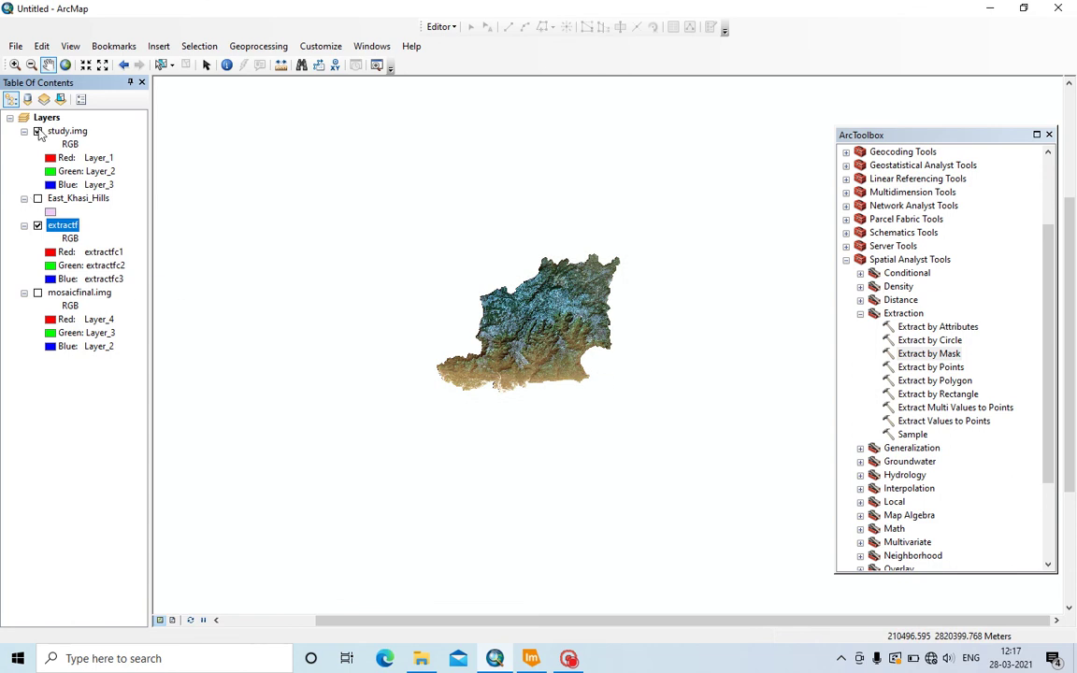
click(37, 132)
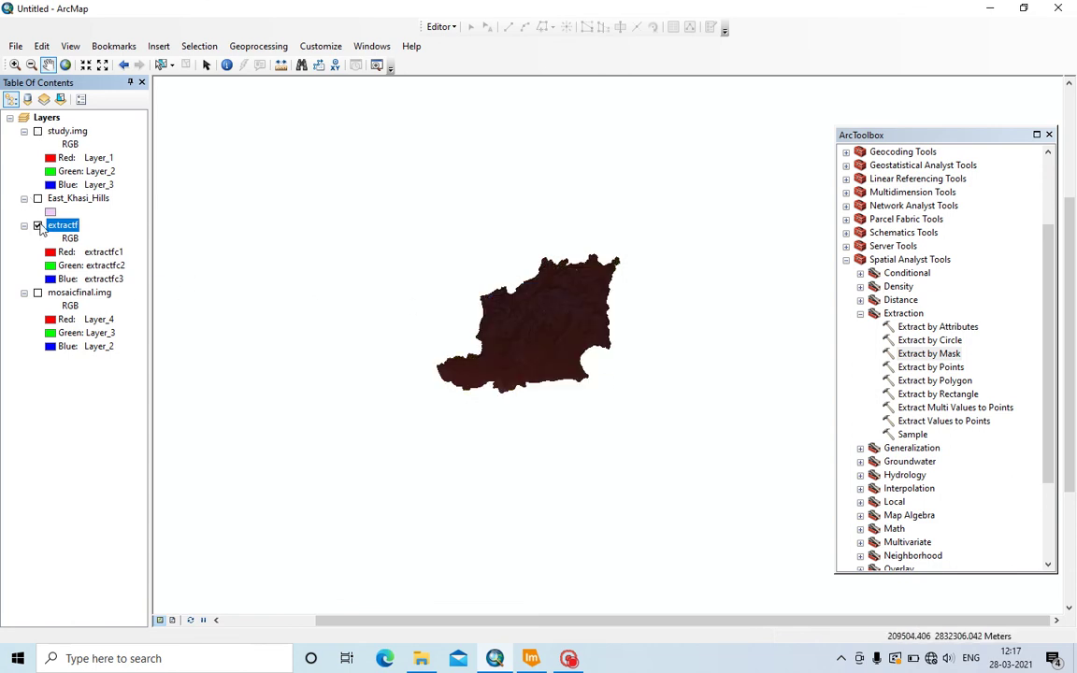
click(37, 225)
click(37, 132)
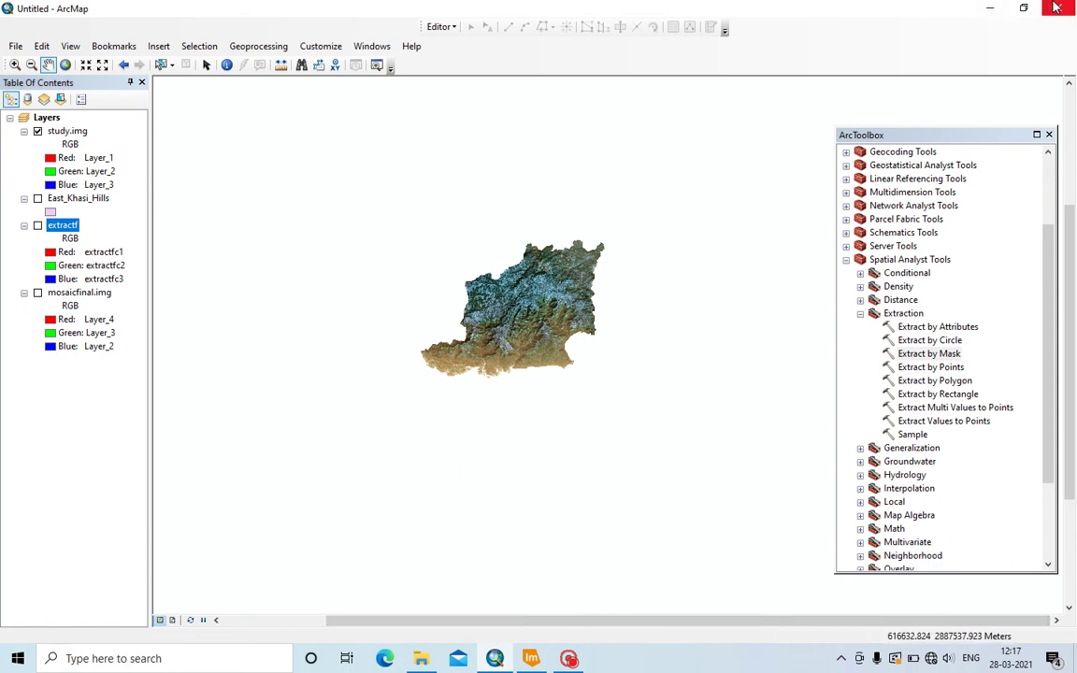
Step: Drag study.img from D:\testing\sh into the ERDAS IMAGINE 2D View
click(989, 8)
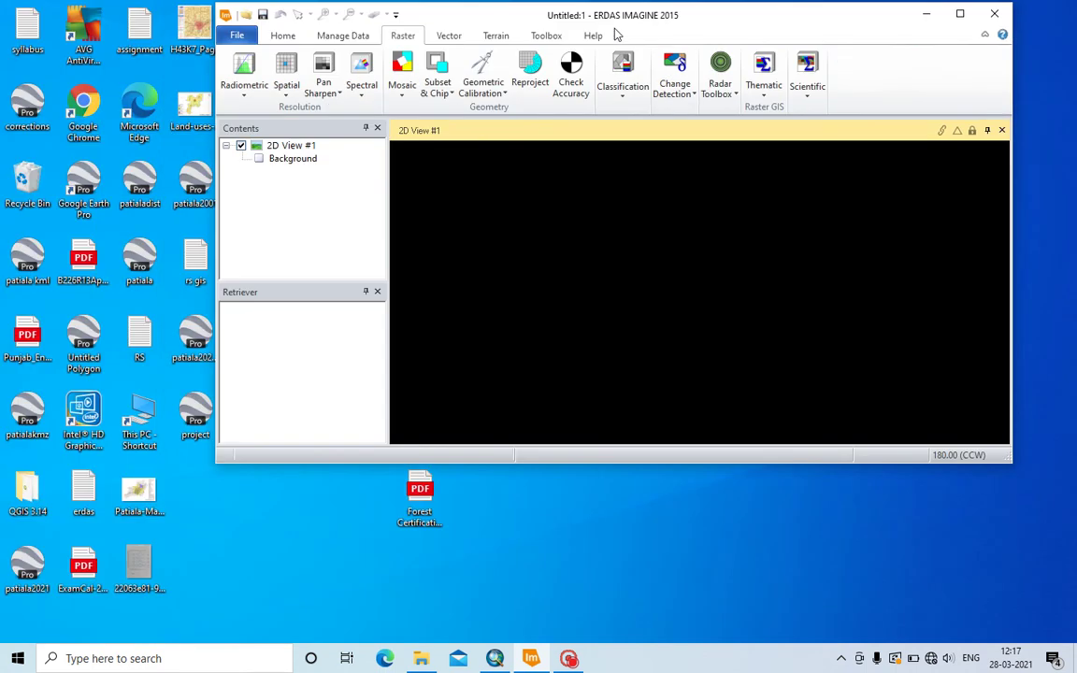
drag(559, 26, 535, 28)
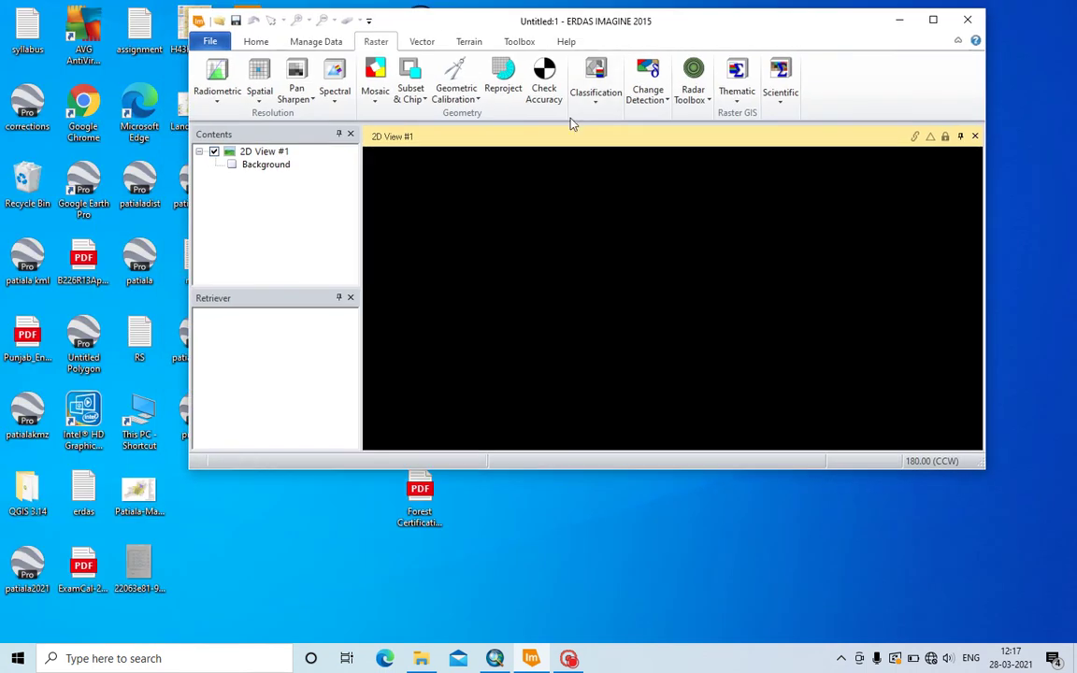
click(420, 658)
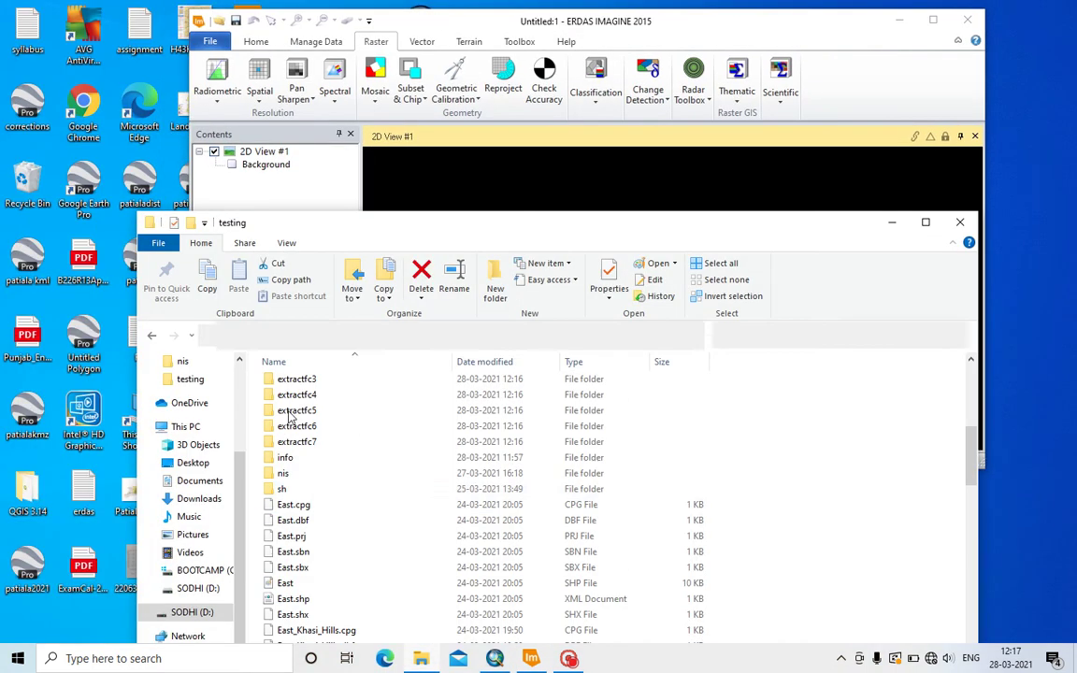
double_click(305, 490)
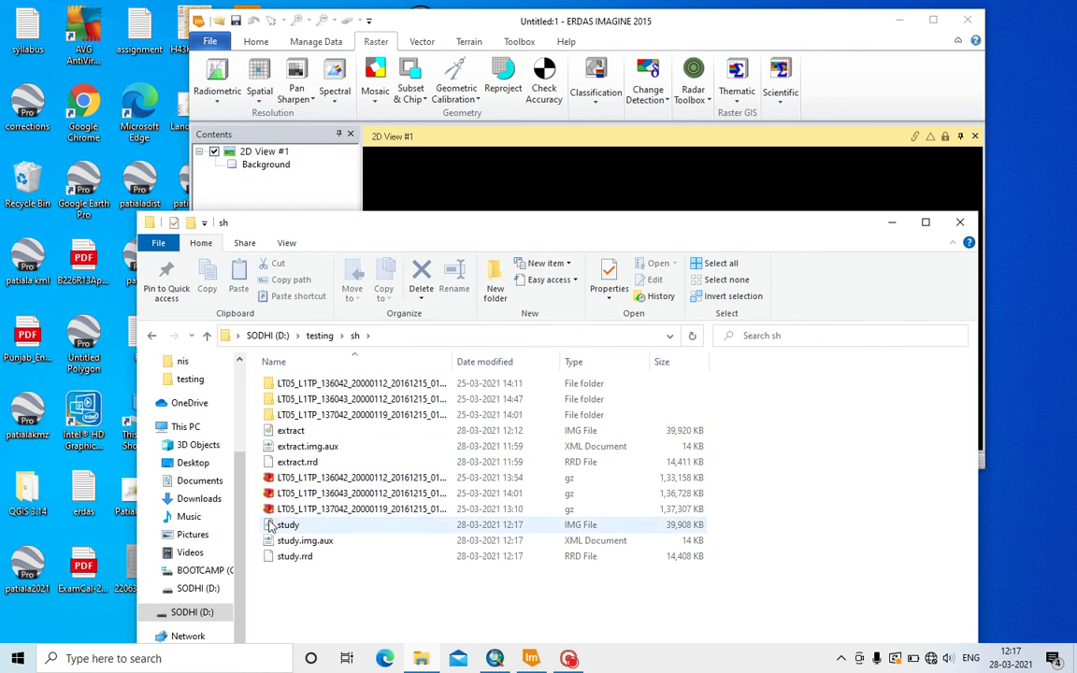
click(290, 524)
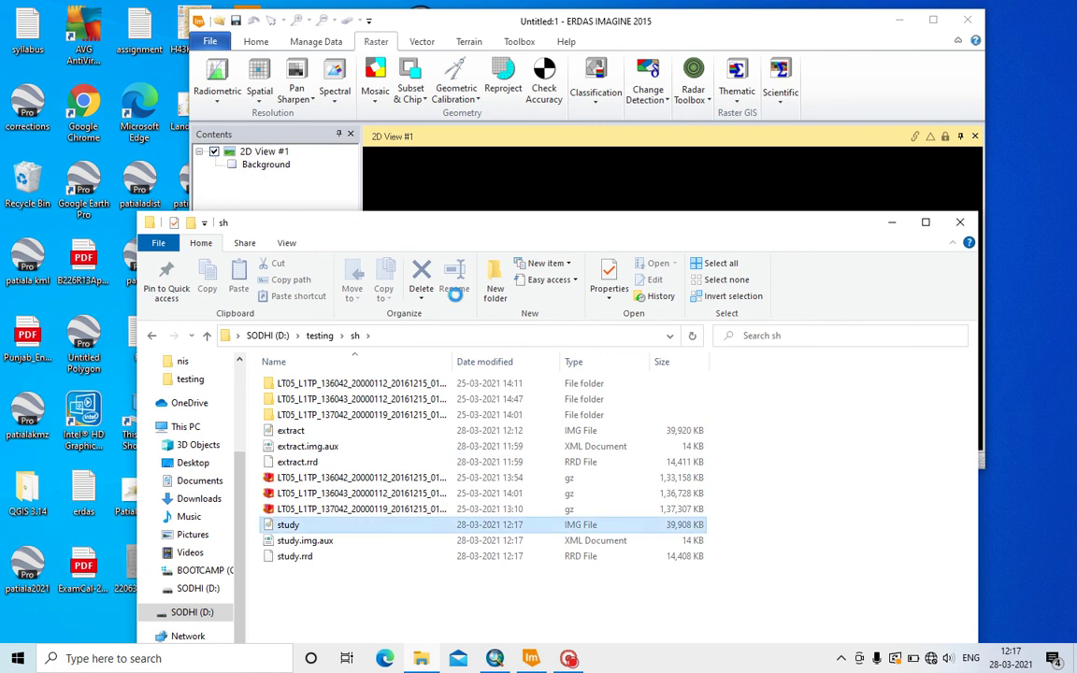
click(891, 221)
Step: Maximize ERDAS and fit the whole study.img image to the 2D View frame
double_click(840, 17)
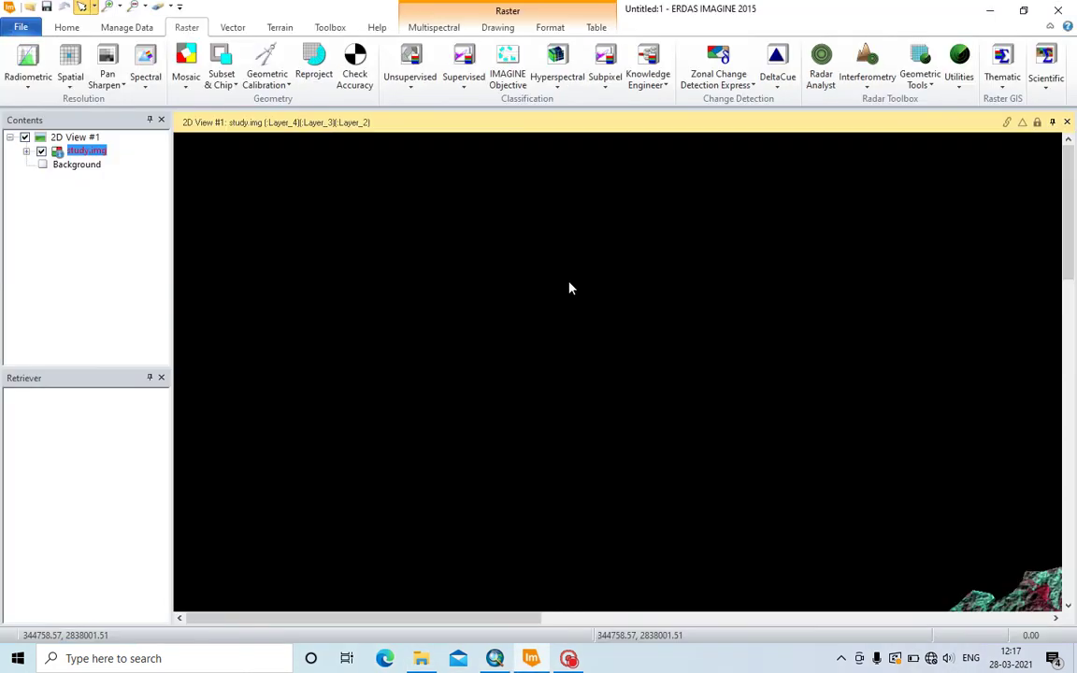
right_click(570, 286)
click(613, 491)
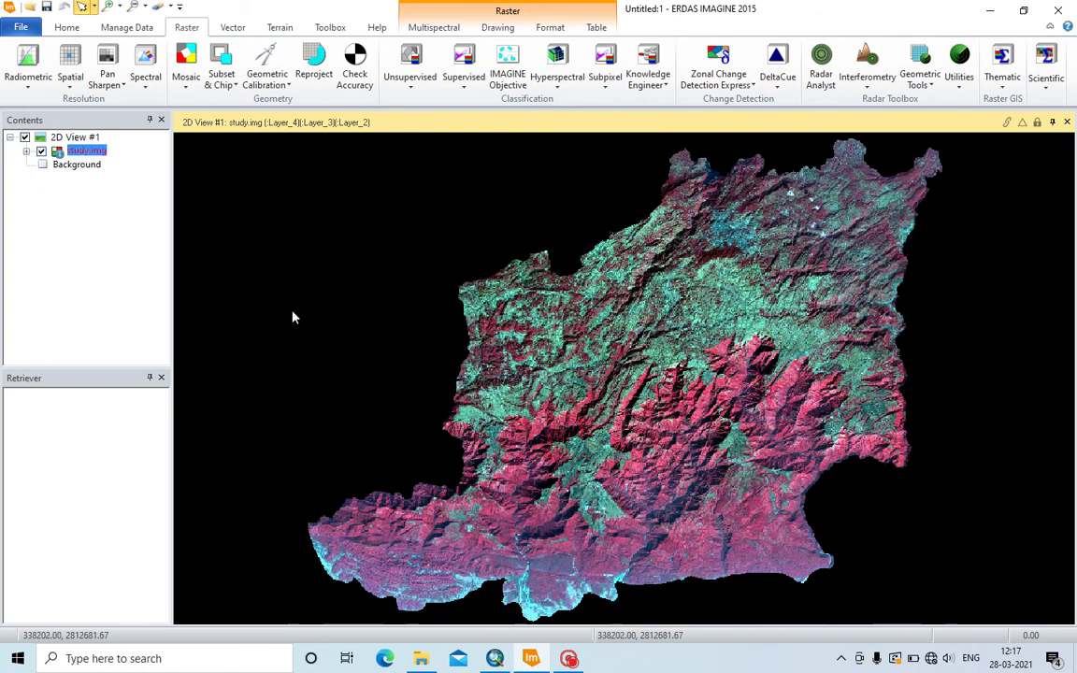
right_click(63, 136)
click(35, 204)
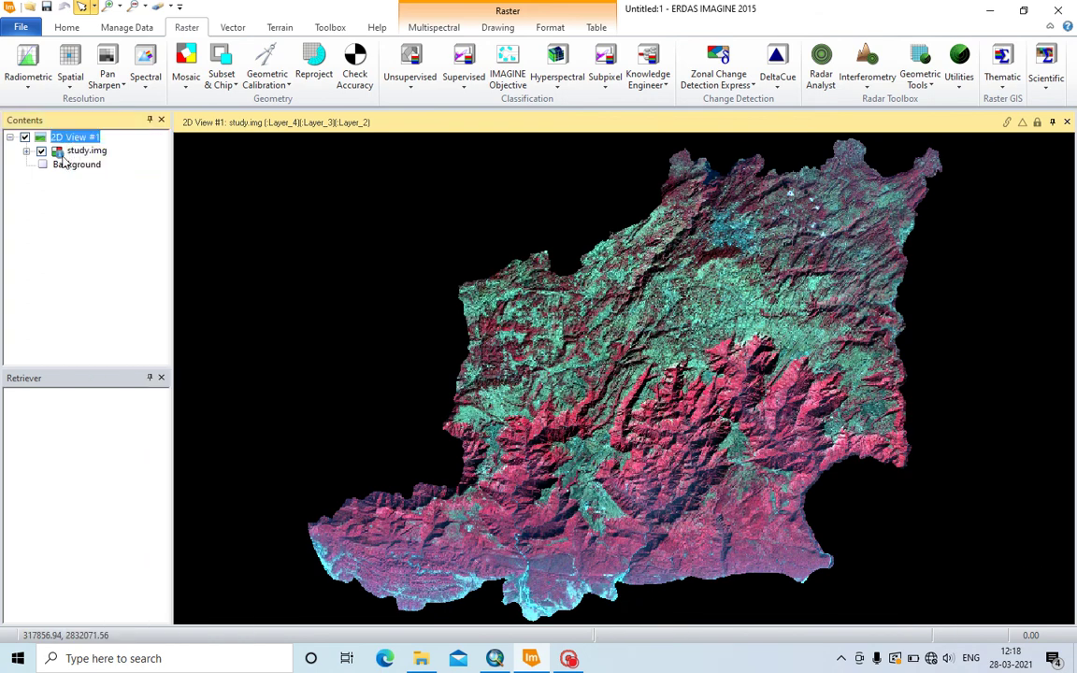
Step: Correct the study.img layer alert and bring up the Multispectral tab
click(80, 155)
right_click(81, 155)
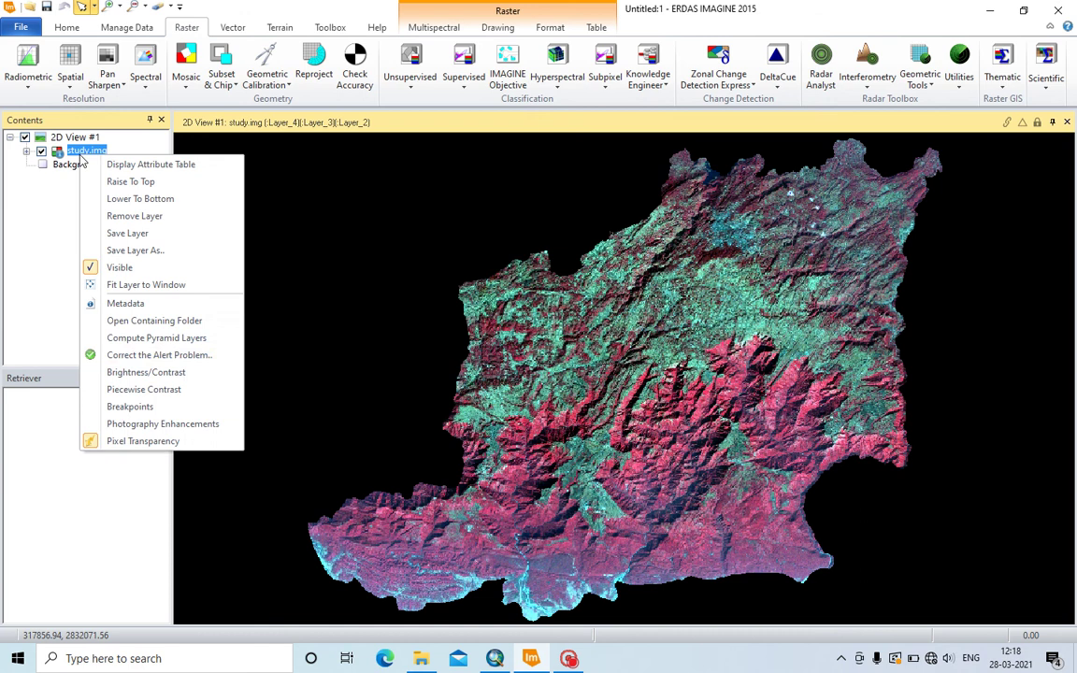
click(127, 354)
click(637, 451)
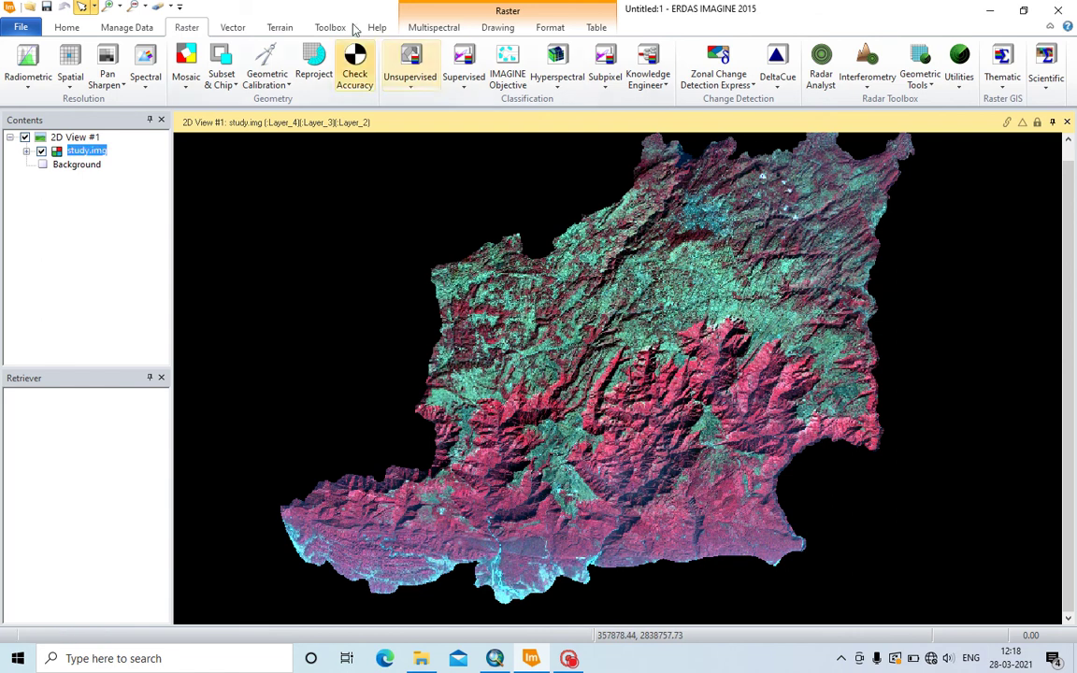
click(406, 27)
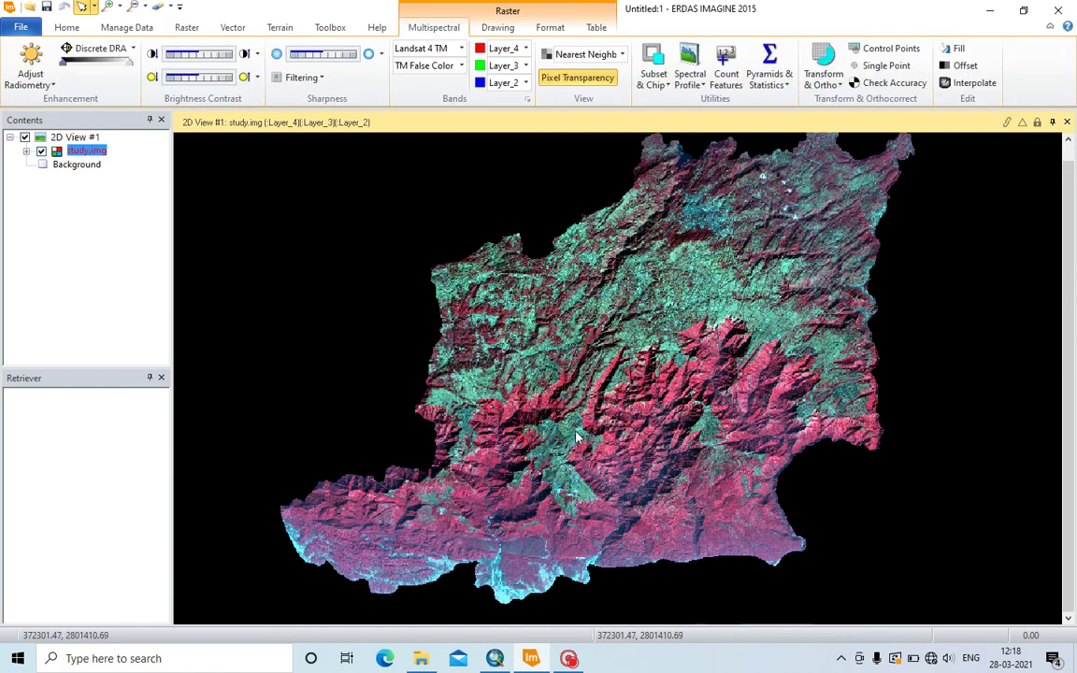